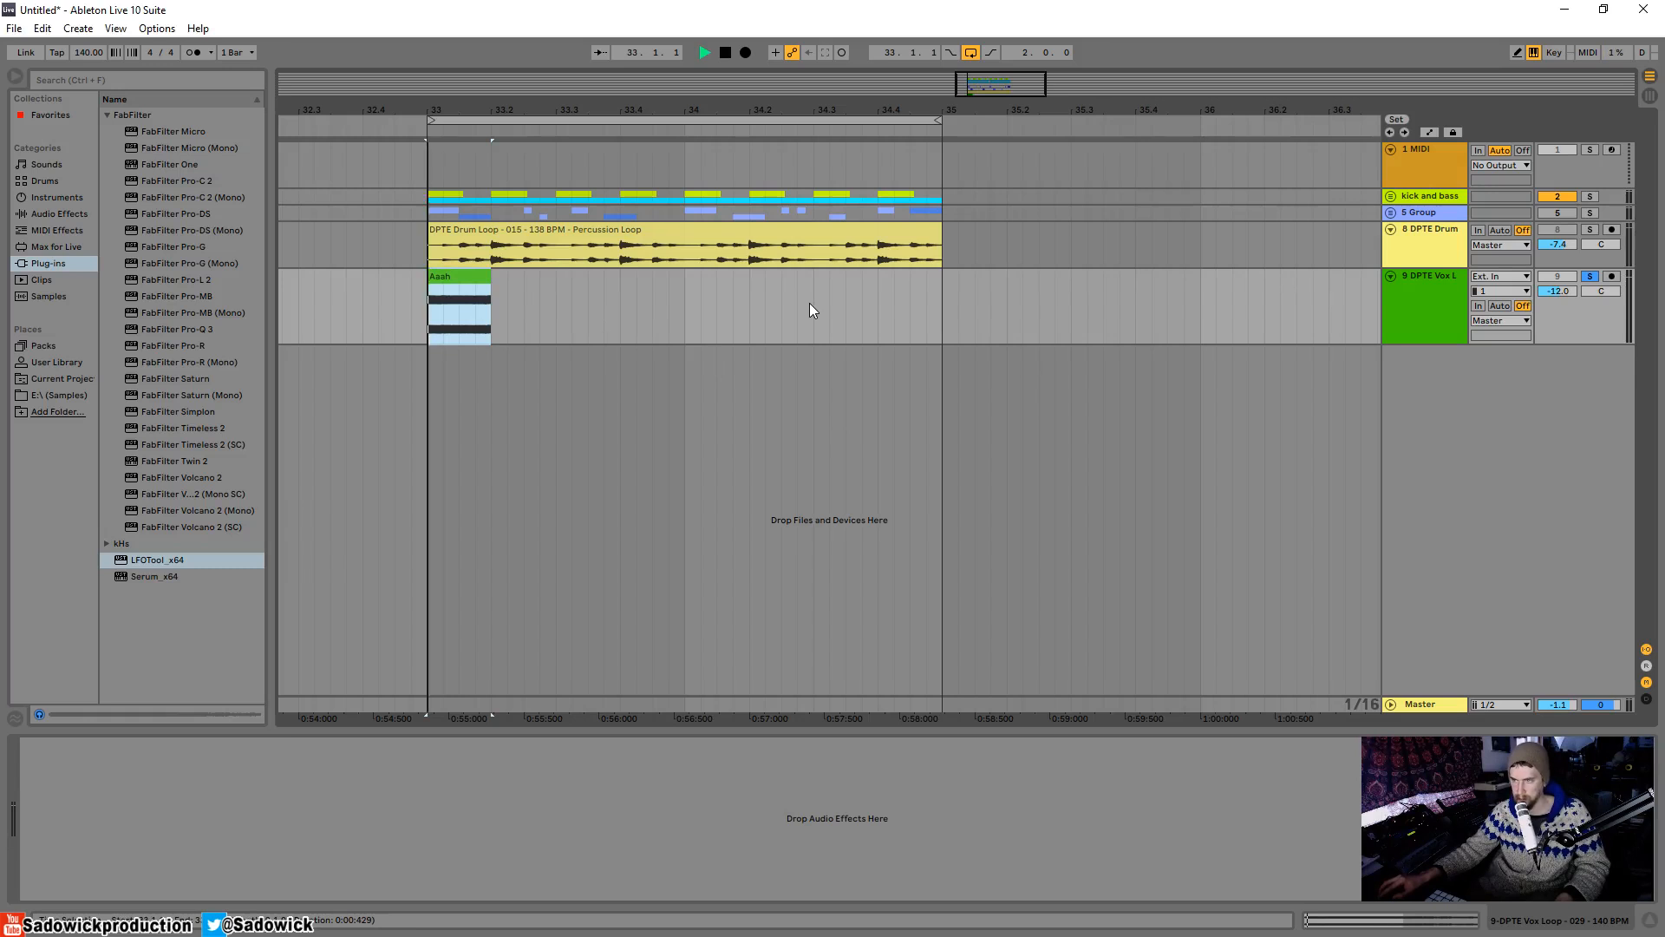
- Duplicate the Aaah vocal clip seven times to fill the loop from bar 33 to bar 35, and play it back
key("space")
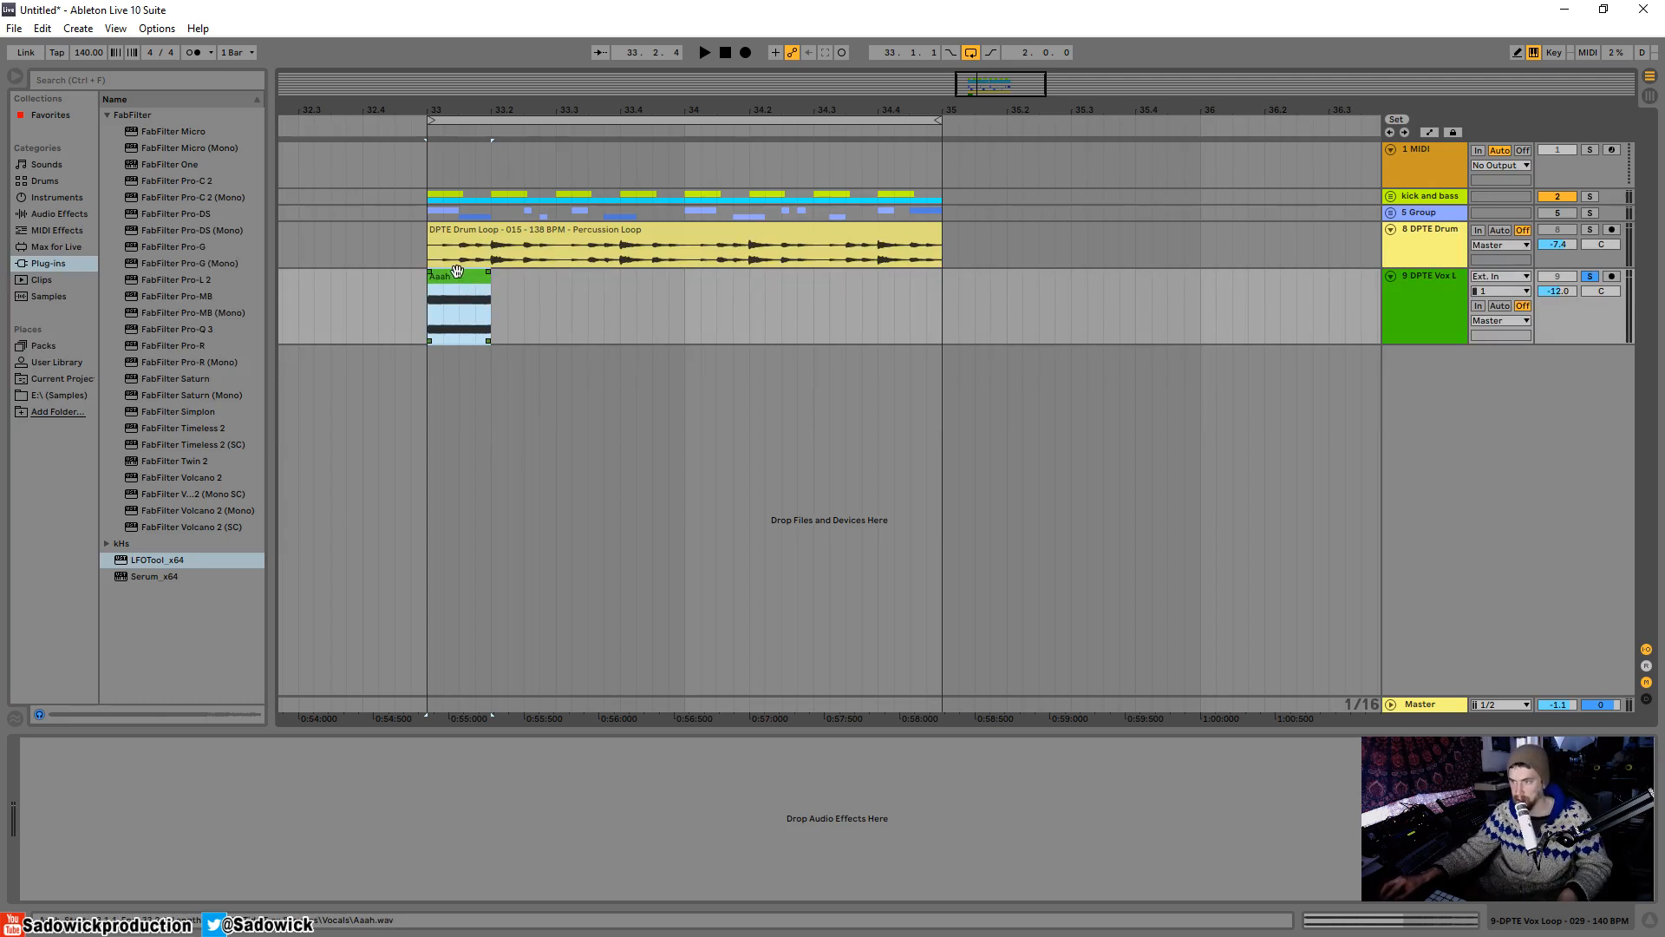
key("ctrl+d")
key("ctrl+d")
key("ctrl+d")
key("ctrl+d")
key("ctrl+d")
key("ctrl+d")
key("ctrl+d")
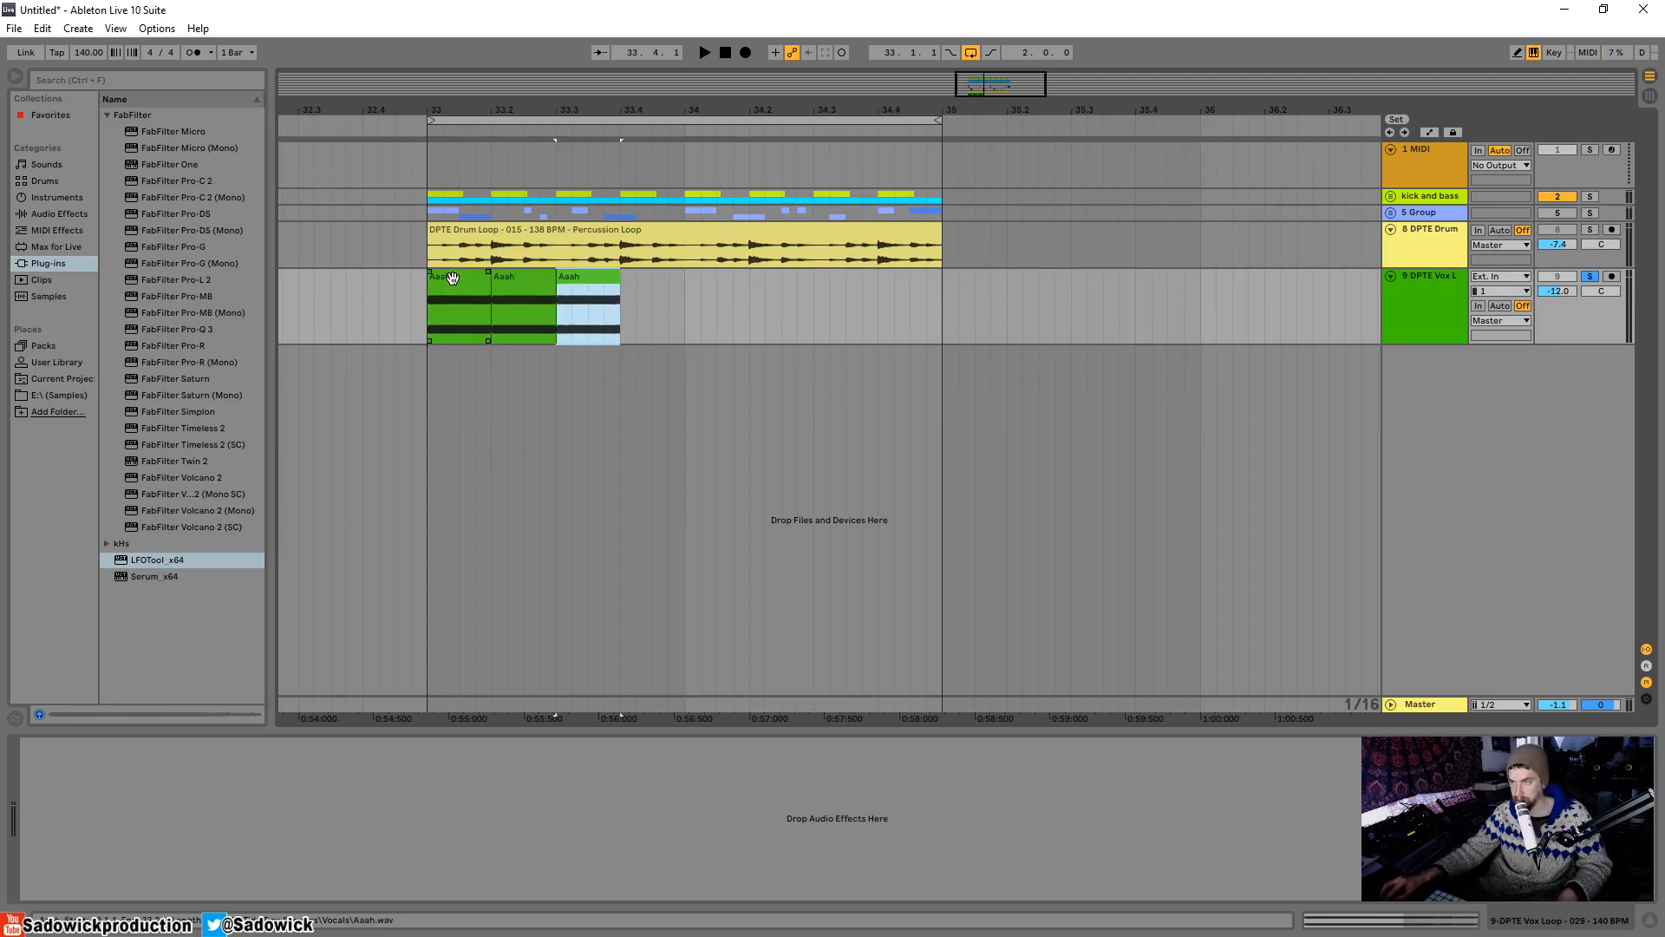
left_click(445, 276)
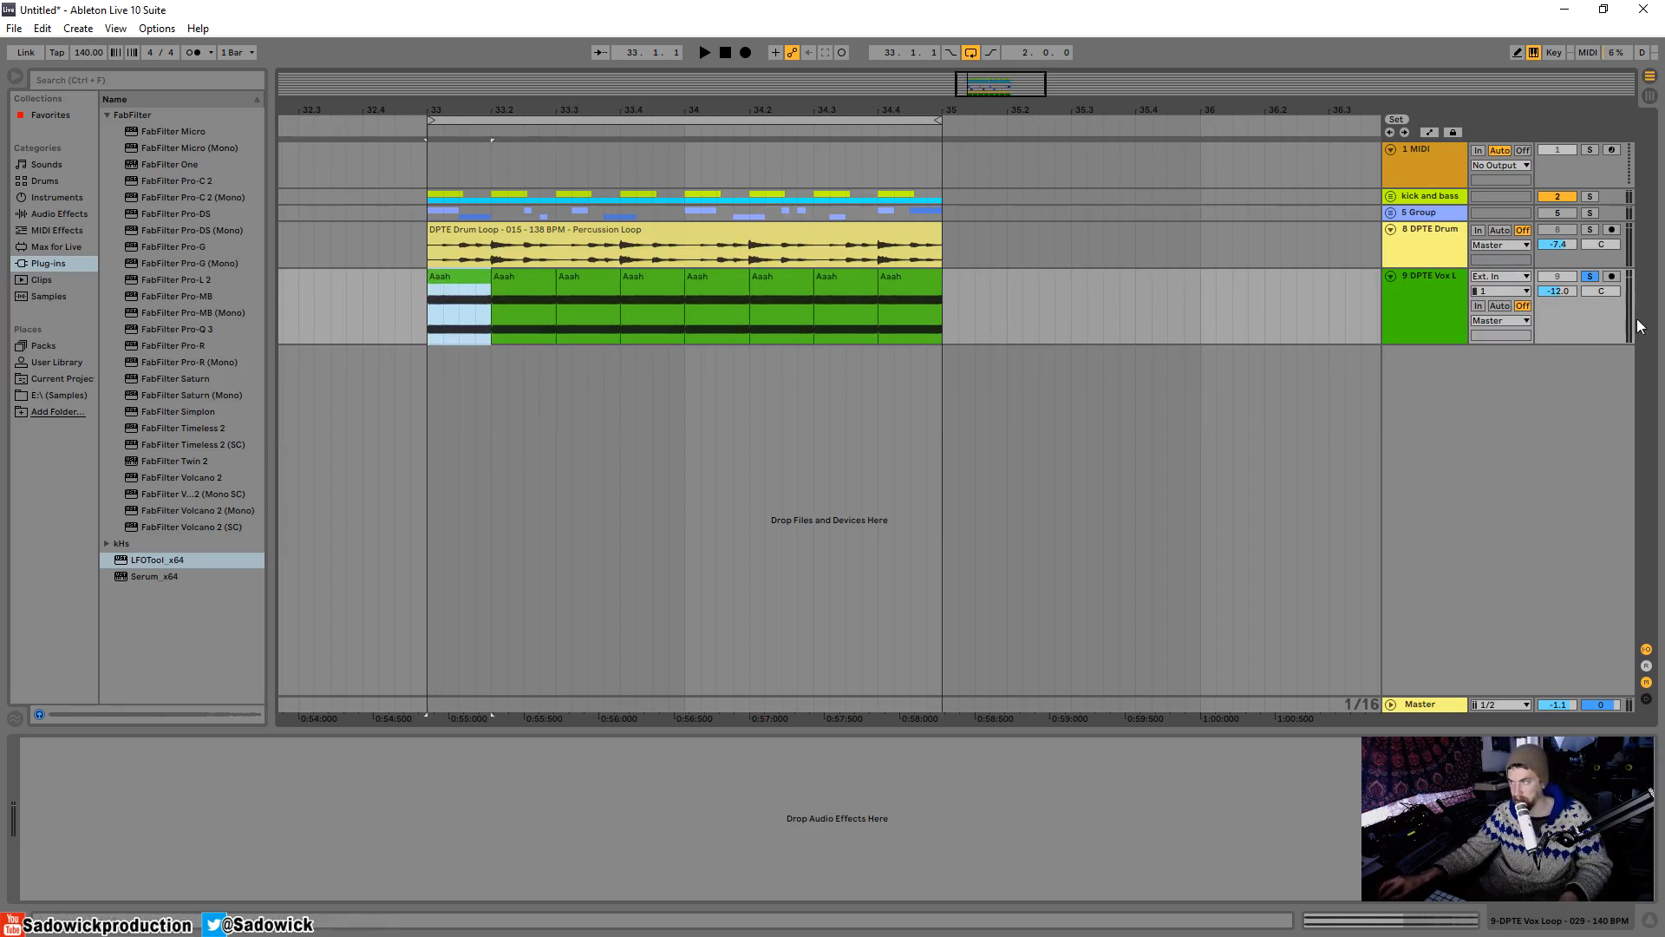
key("space")
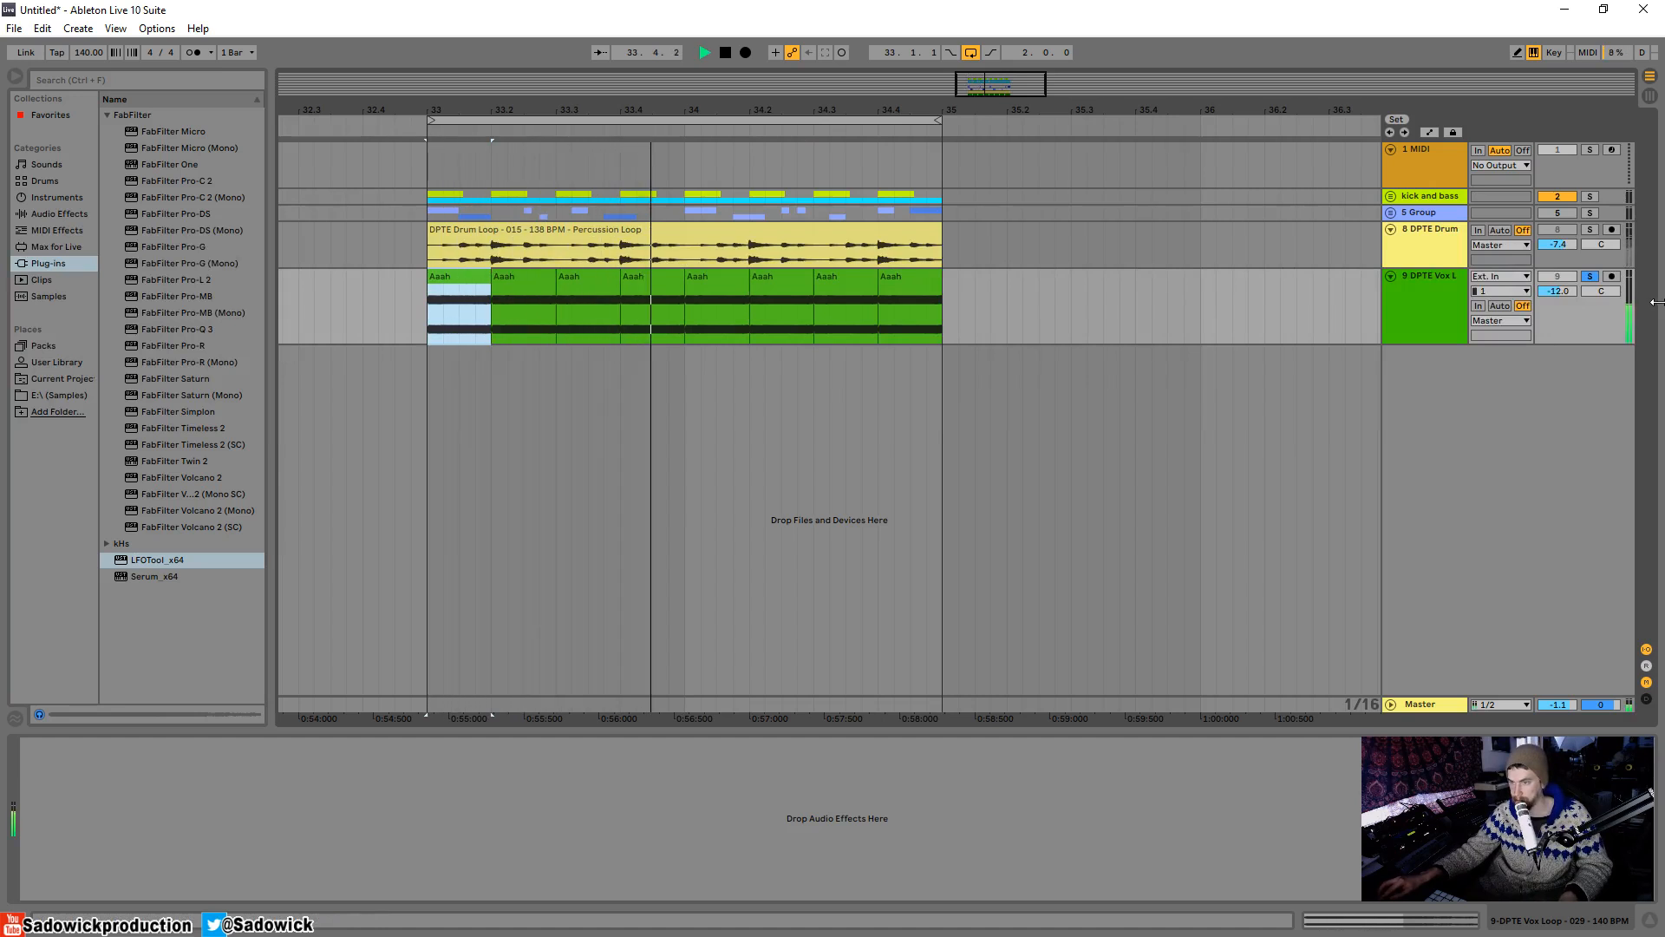
- Add the LFOTool_x64 plug-in to the DPTE Vox Loop track
left_click(147, 560)
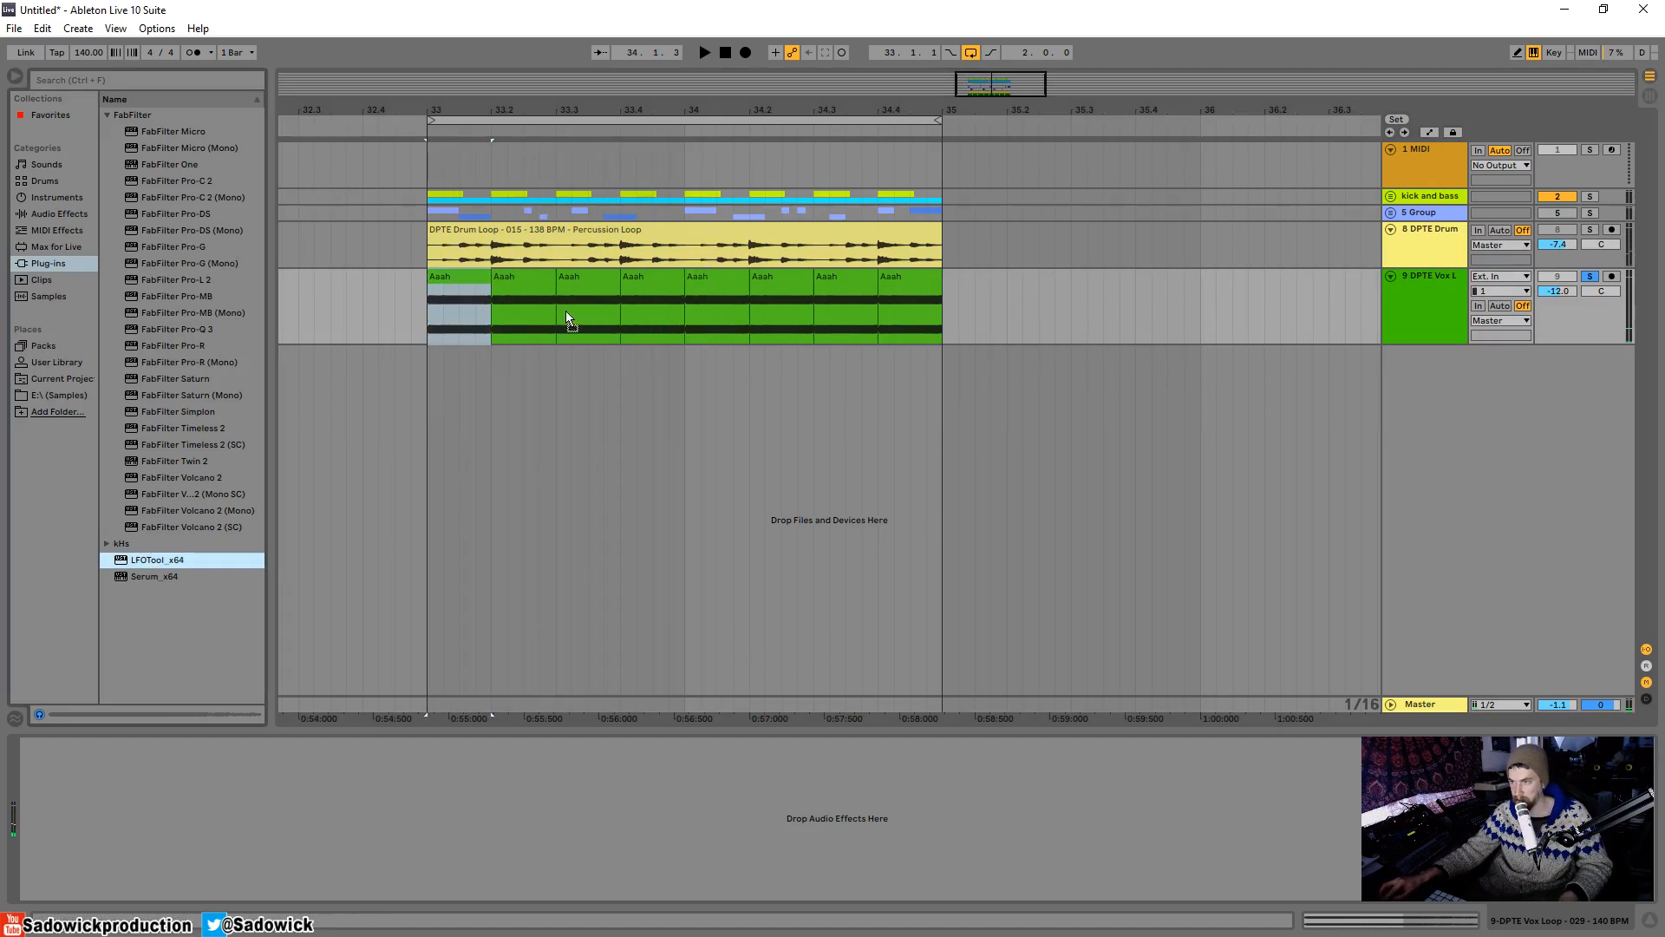
left_click_drag(565, 312, 564, 313)
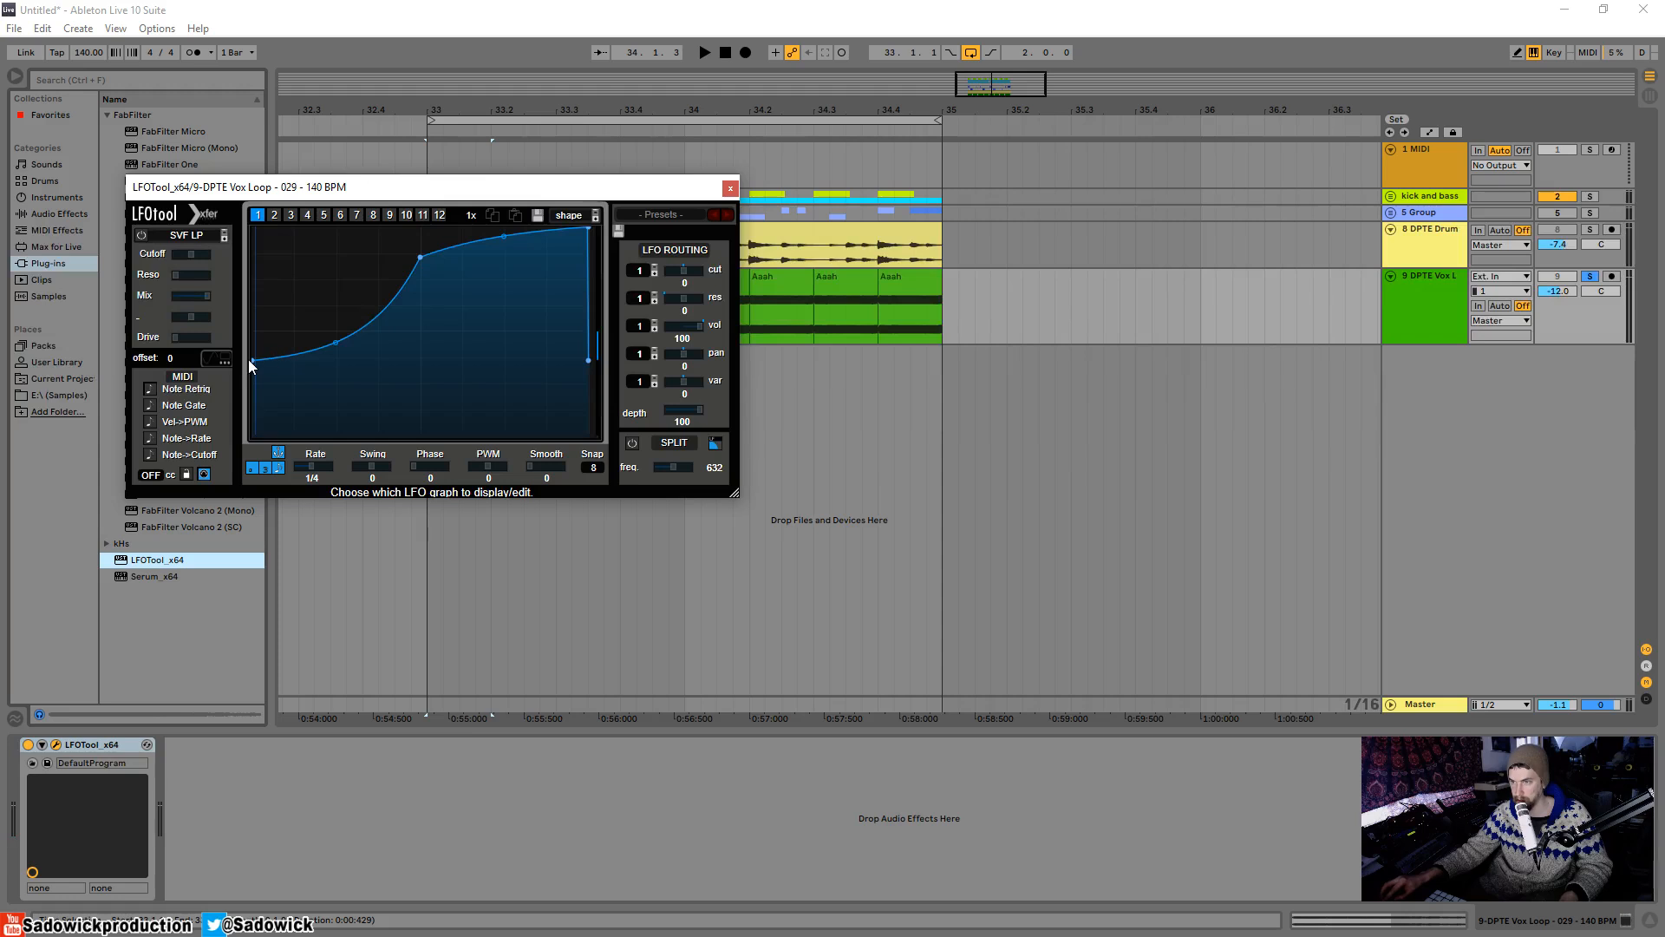
- Flatten LFO graph 1 to full level in an enlarged plug-in window, with rate 1/2 and snap 16
left_click_drag(251, 360, 253, 228)
left_click_drag(418, 258, 349, 101)
left_click_drag(685, 419, 1107, 687)
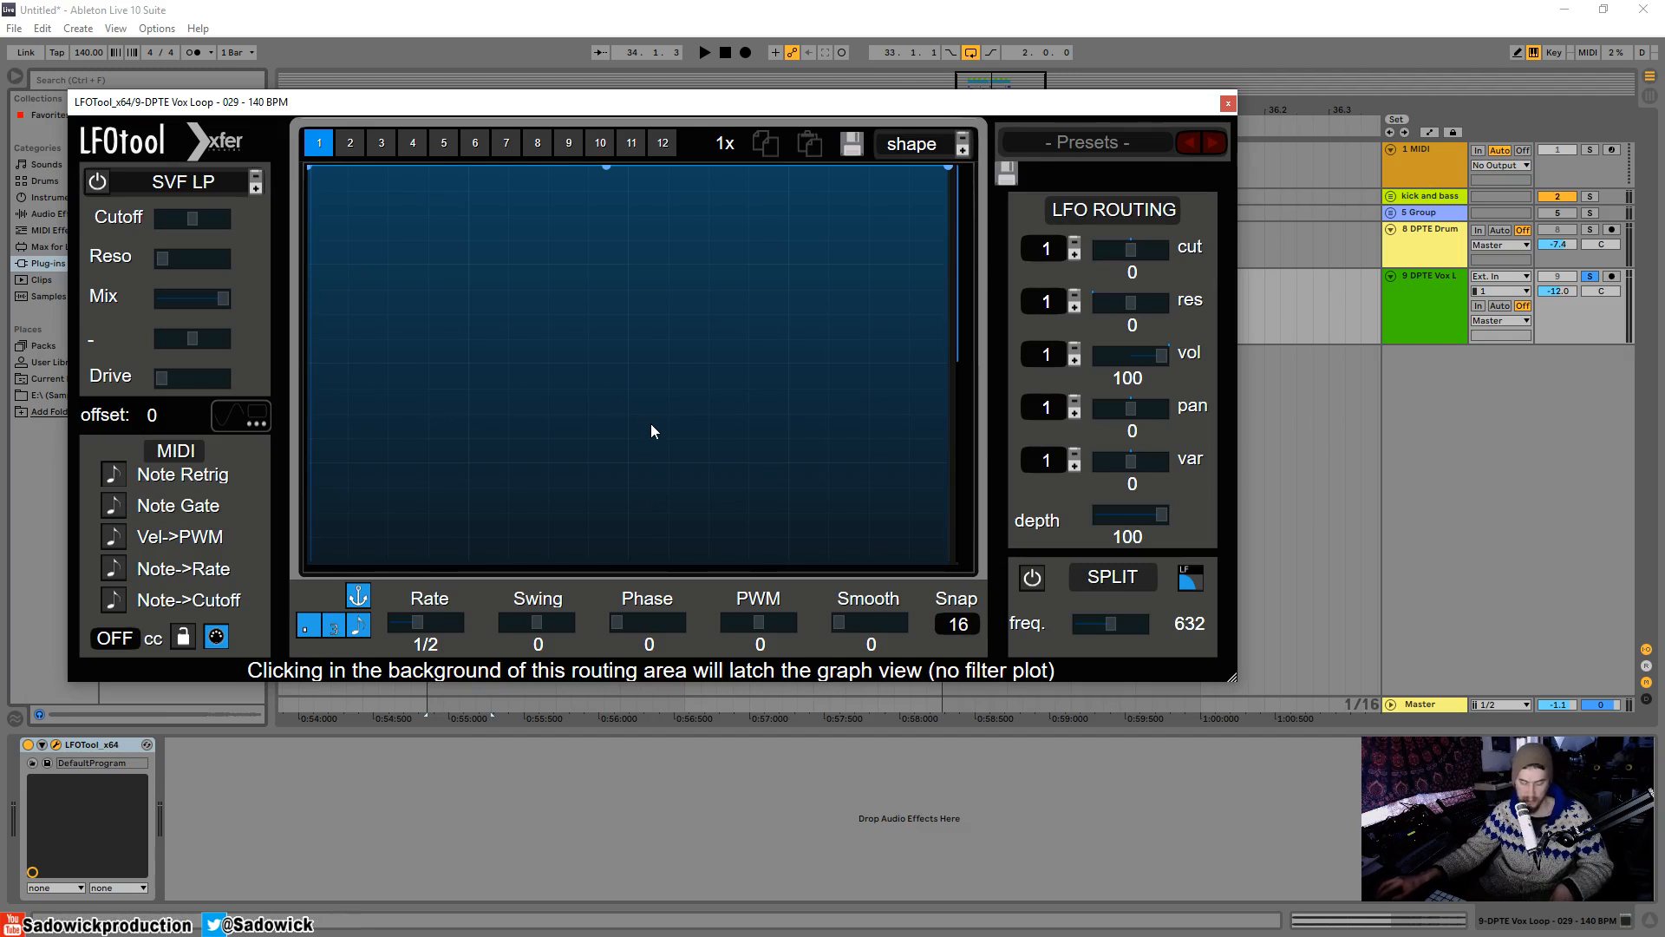
- Draw a gate pattern in the LFO graph with steps 1–2, 4 and 7 open and the rest at zero, and start playback
mouse_move(366, 227)
left_mouse_down()
mouse_move(378, 624)
mouse_move(839, 647)
mouse_move(912, 623)
left_mouse_up()
left_click(359, 189)
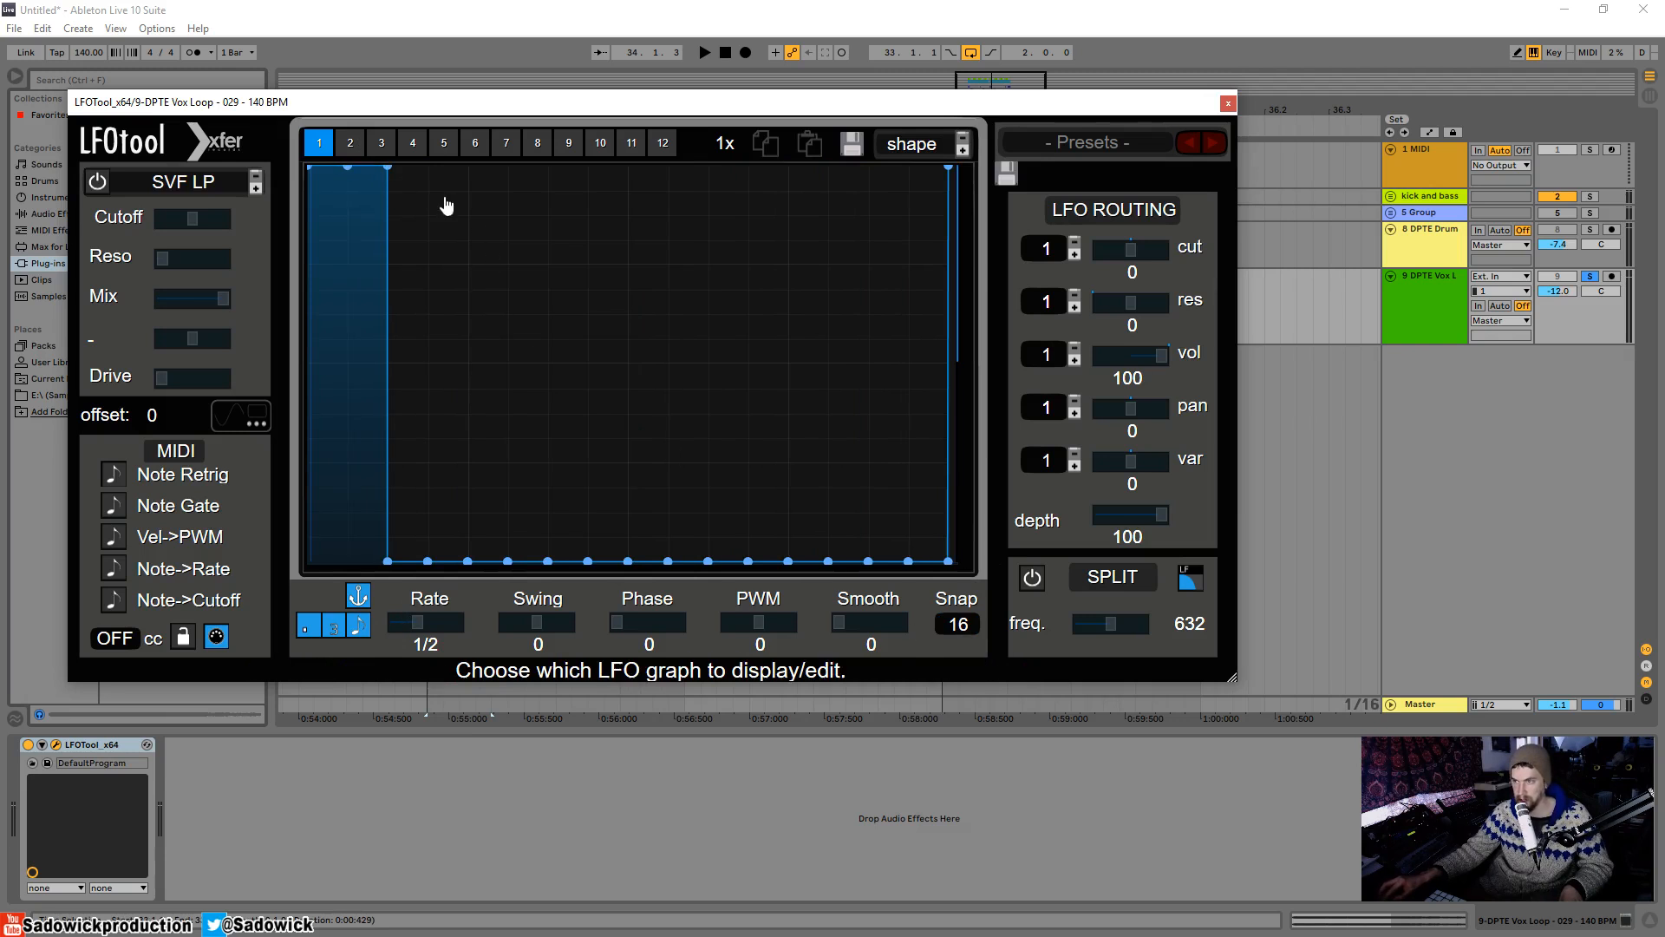
left_click(446, 202)
left_click_drag(563, 303, 563, 149)
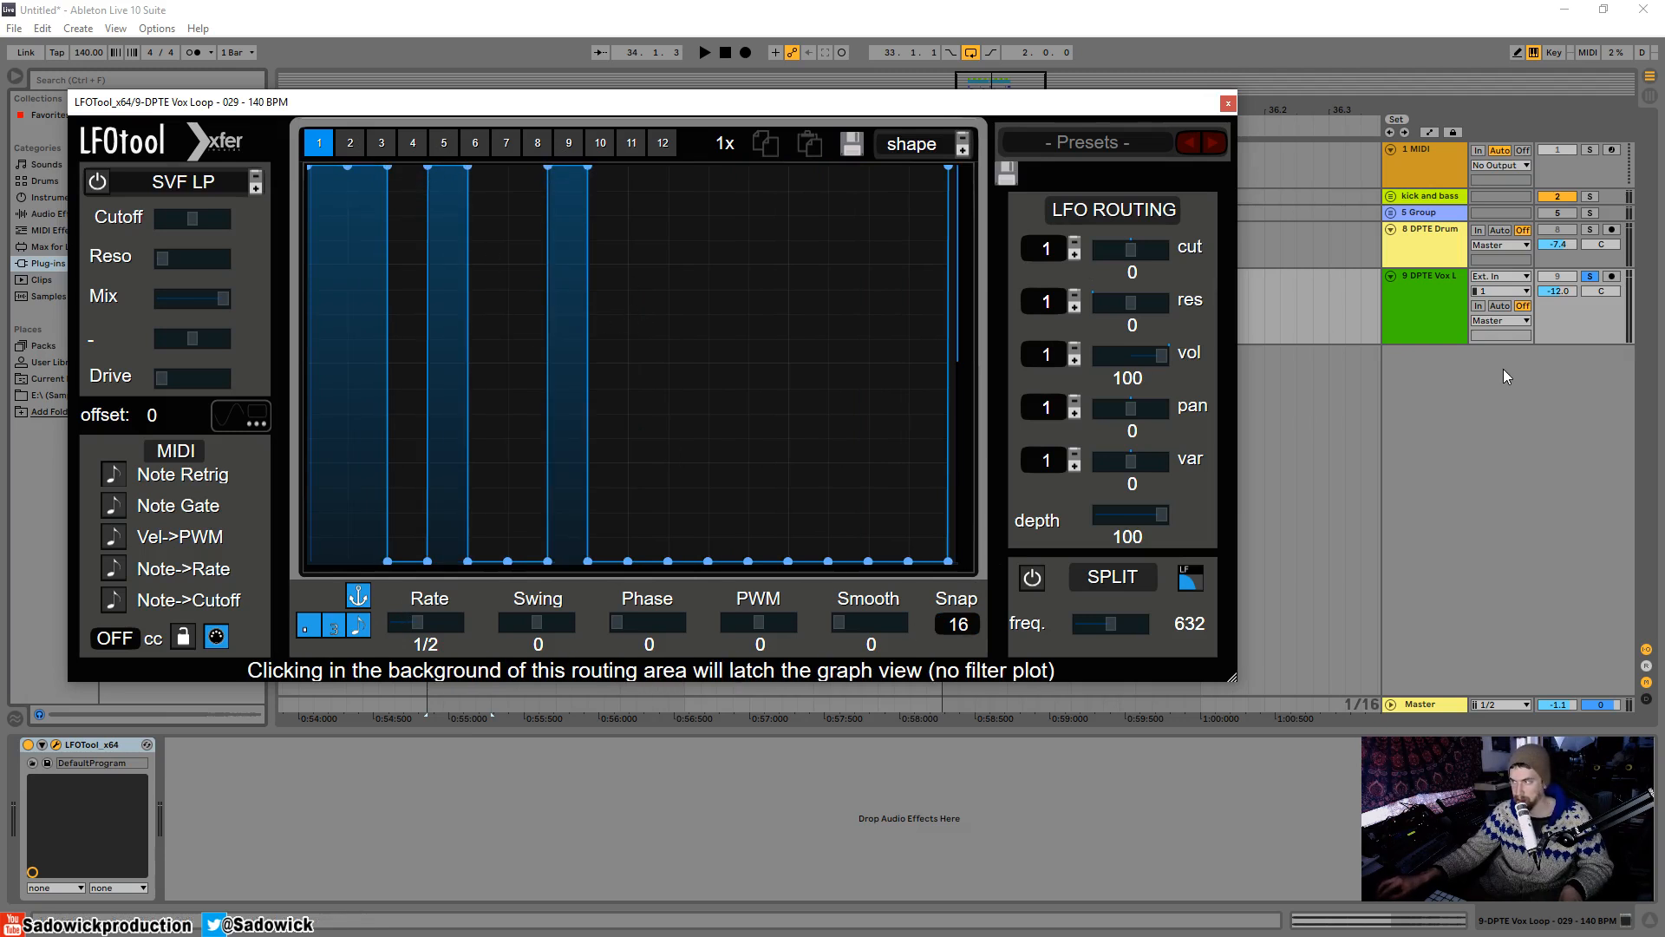
key("space")
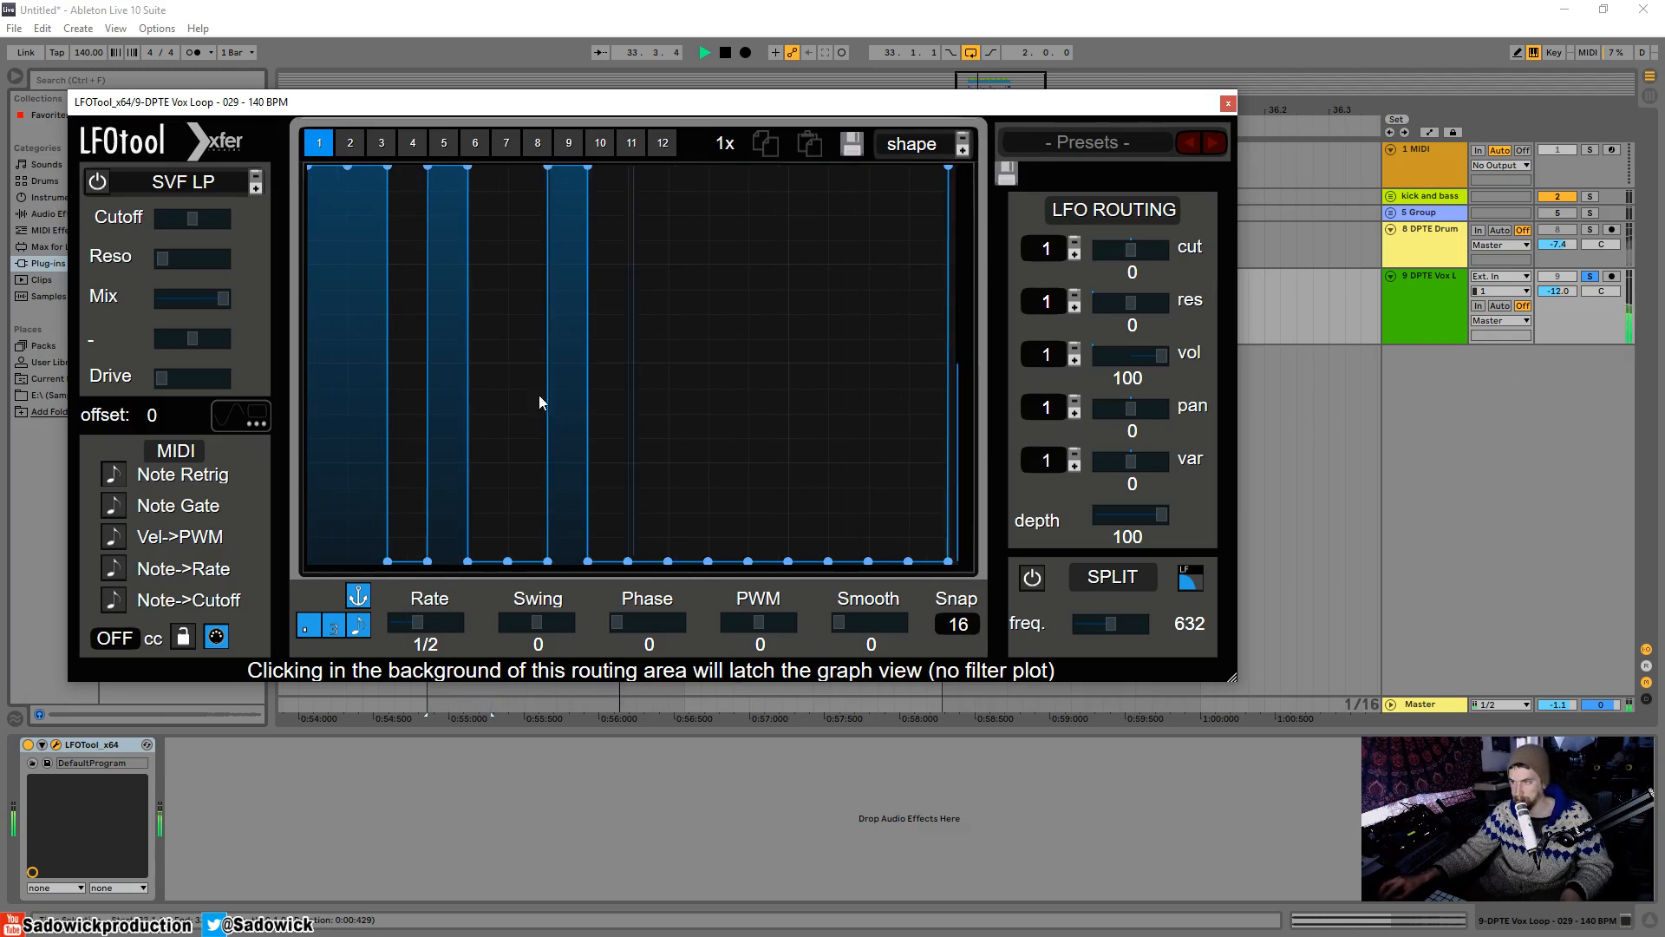
- Rework the gate pattern during playback so steps 6–8, 10 and 14 are open alongside steps 1–2 and 4
mouse_move(539, 394)
left_mouse_down()
mouse_move(538, 163)
mouse_move(552, 631)
mouse_move(533, 626)
left_mouse_up()
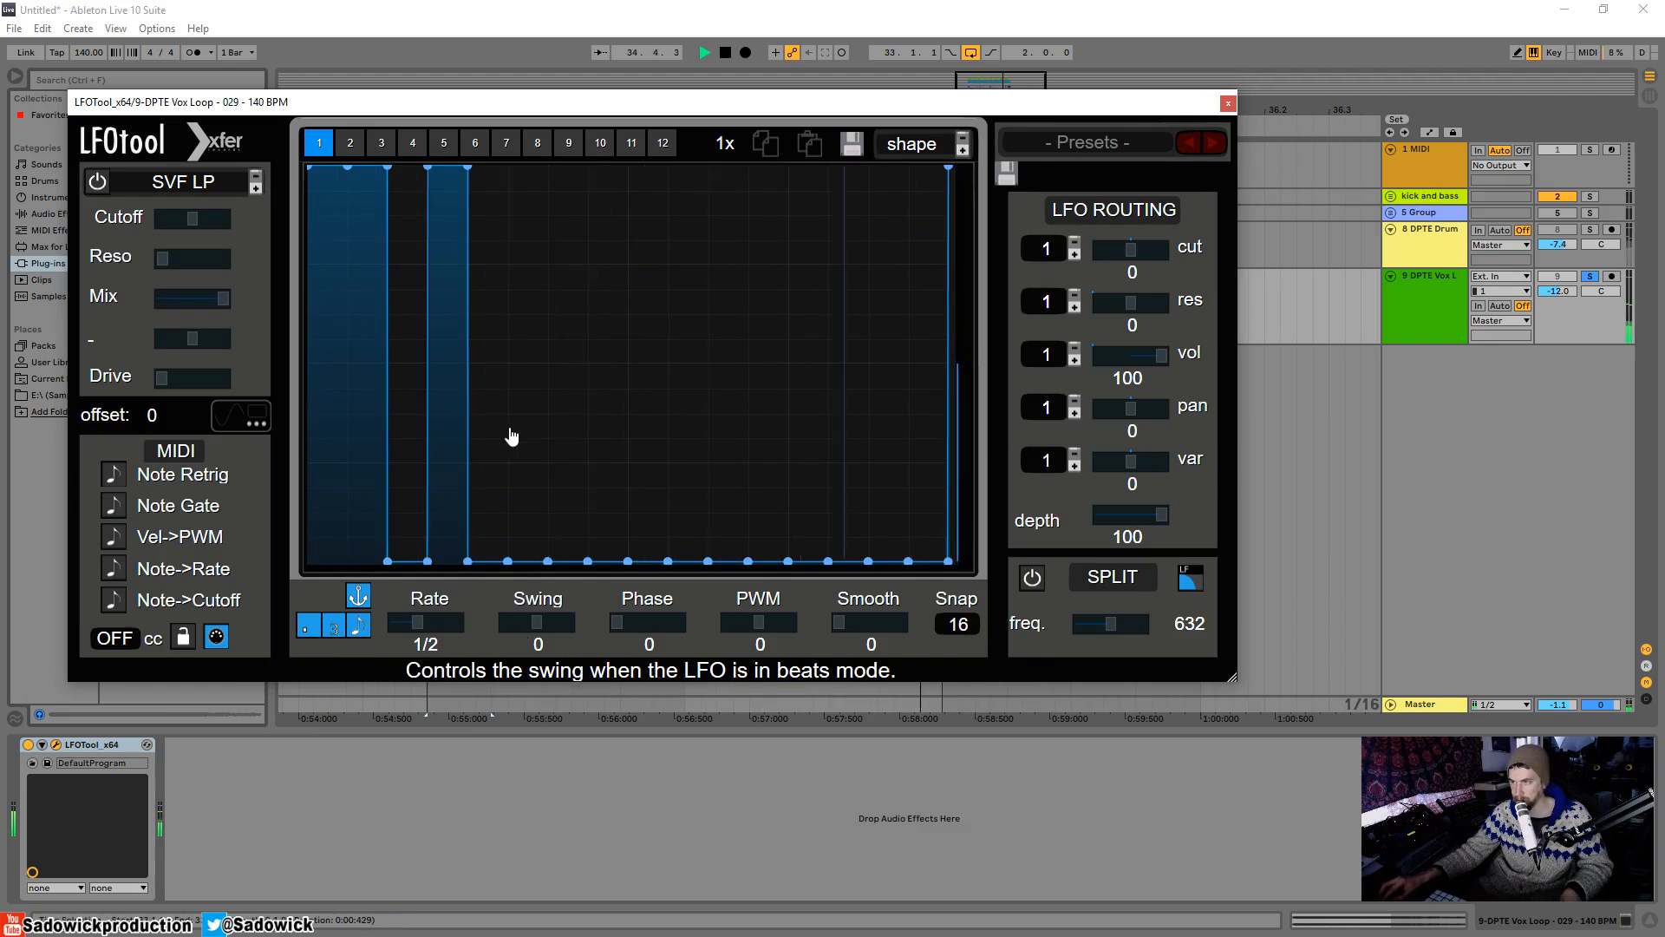
mouse_move(515, 427)
left_mouse_down()
mouse_move(531, 148)
mouse_move(550, 174)
mouse_move(607, 158)
left_mouse_up()
left_click(743, 163)
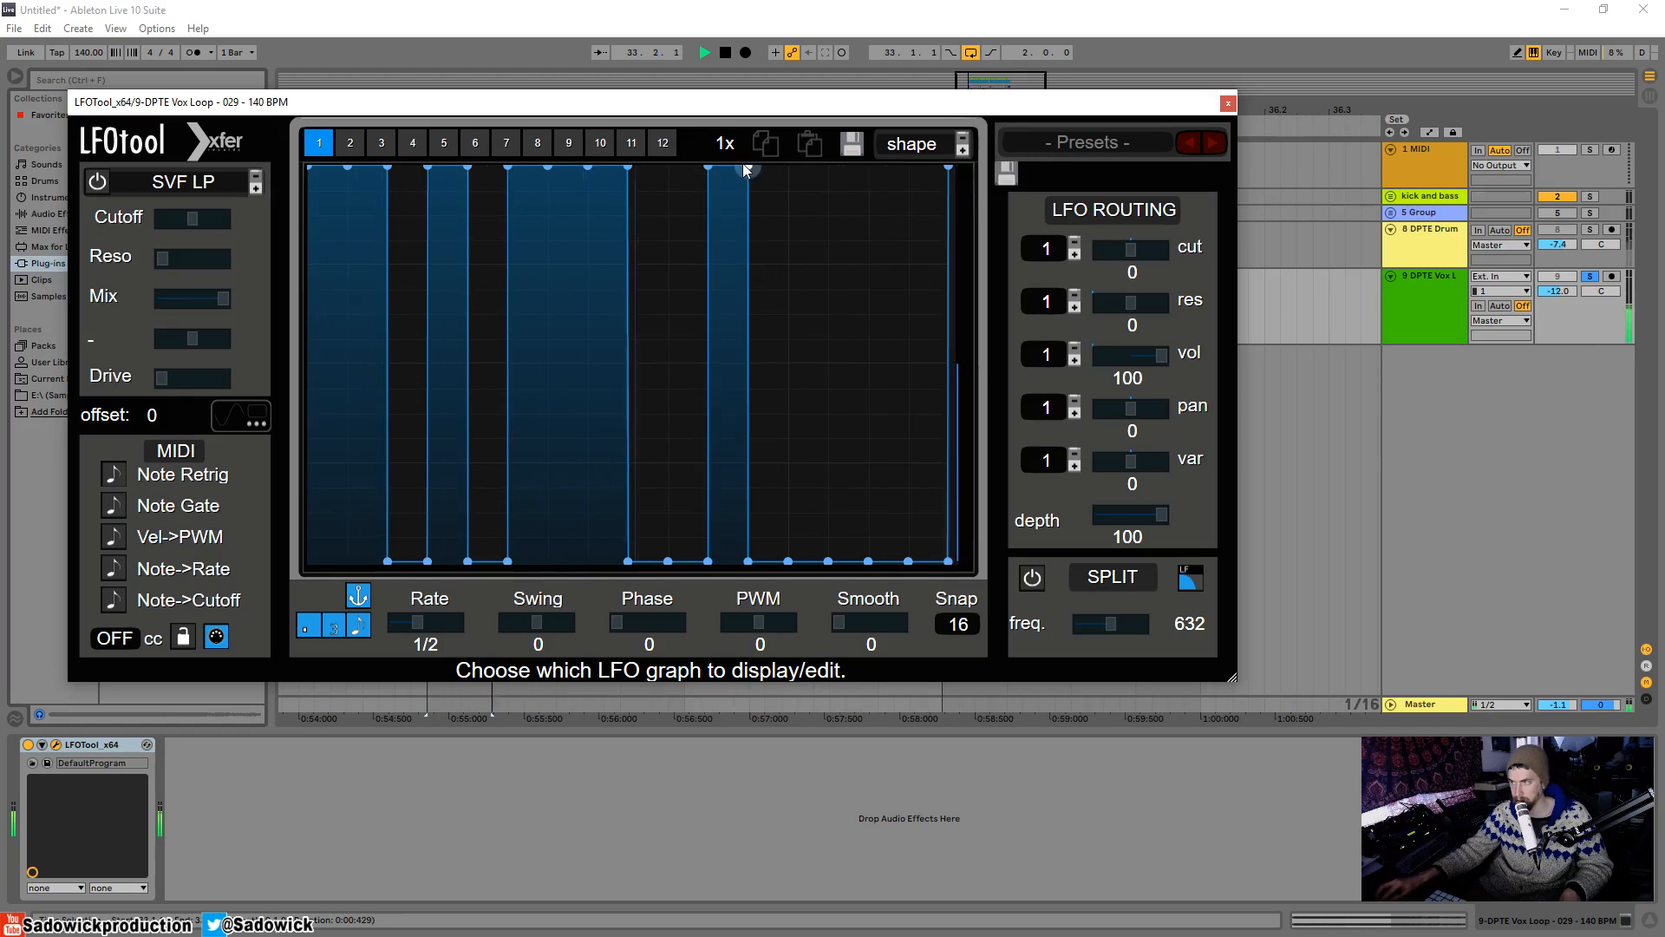
left_click(844, 161)
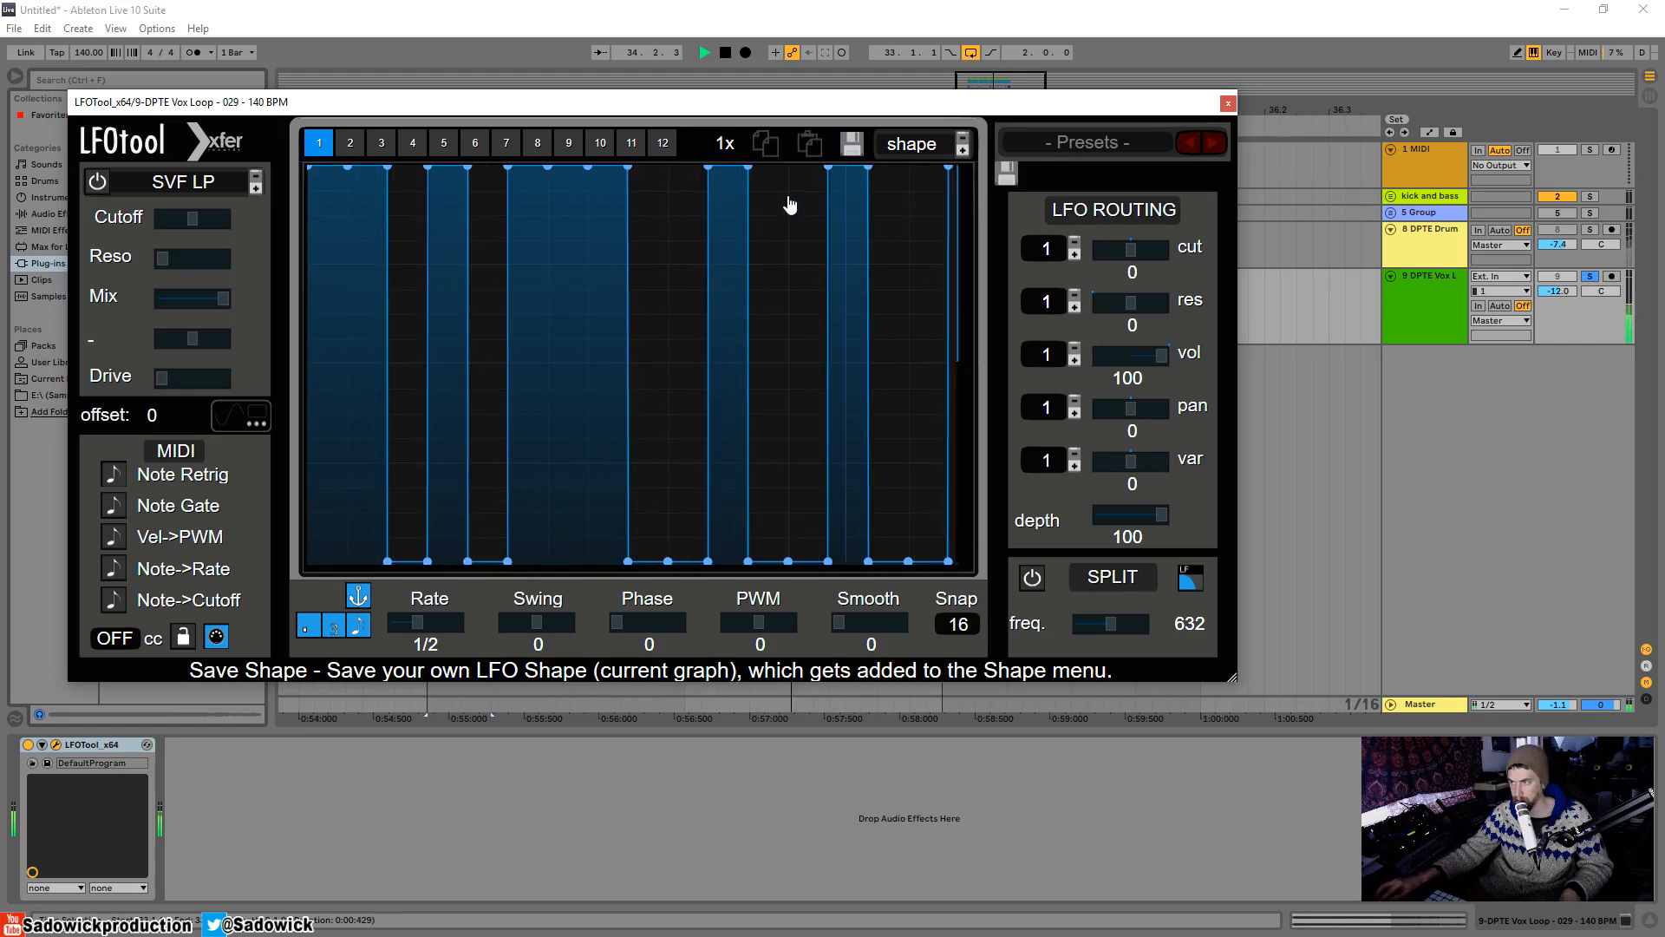
left_click(688, 185)
left_click_drag(749, 218, 707, 560)
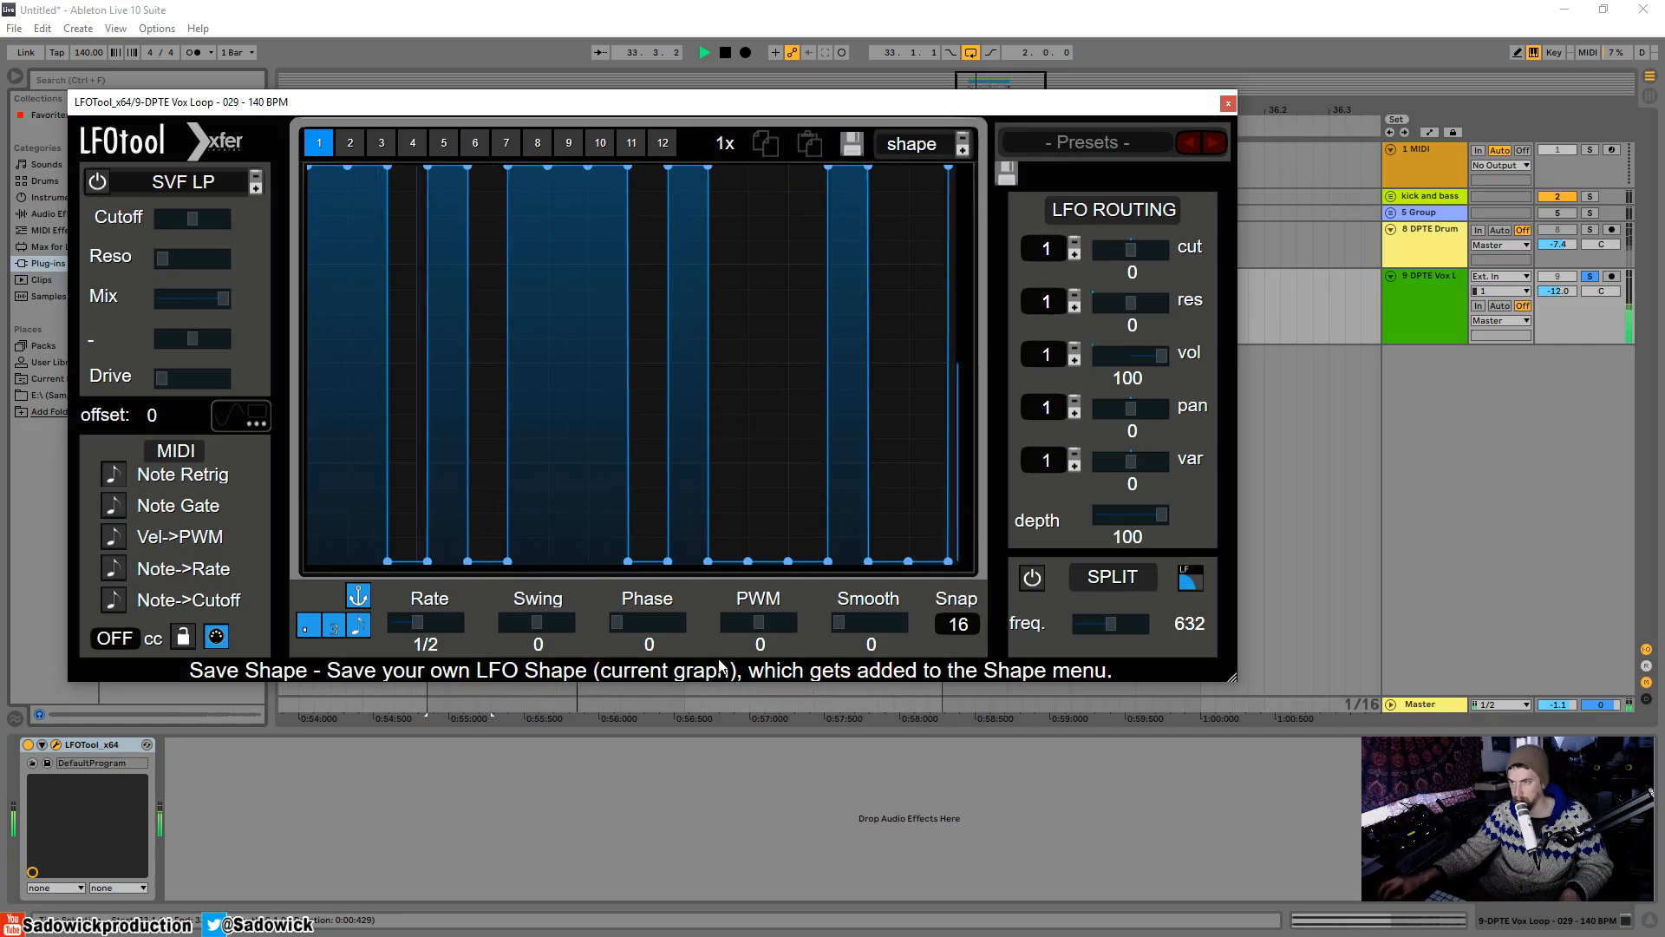
- Redraw the first half of the gate pattern so steps 1, 3, 5 and 7–8 are open
mouse_move(387, 398)
left_mouse_down()
mouse_move(363, 551)
mouse_move(388, 560)
mouse_move(425, 174)
mouse_move(443, 188)
left_mouse_up()
mouse_move(427, 481)
left_mouse_down()
mouse_move(446, 559)
mouse_move(483, 193)
mouse_move(546, 212)
mouse_move(534, 633)
left_mouse_up()
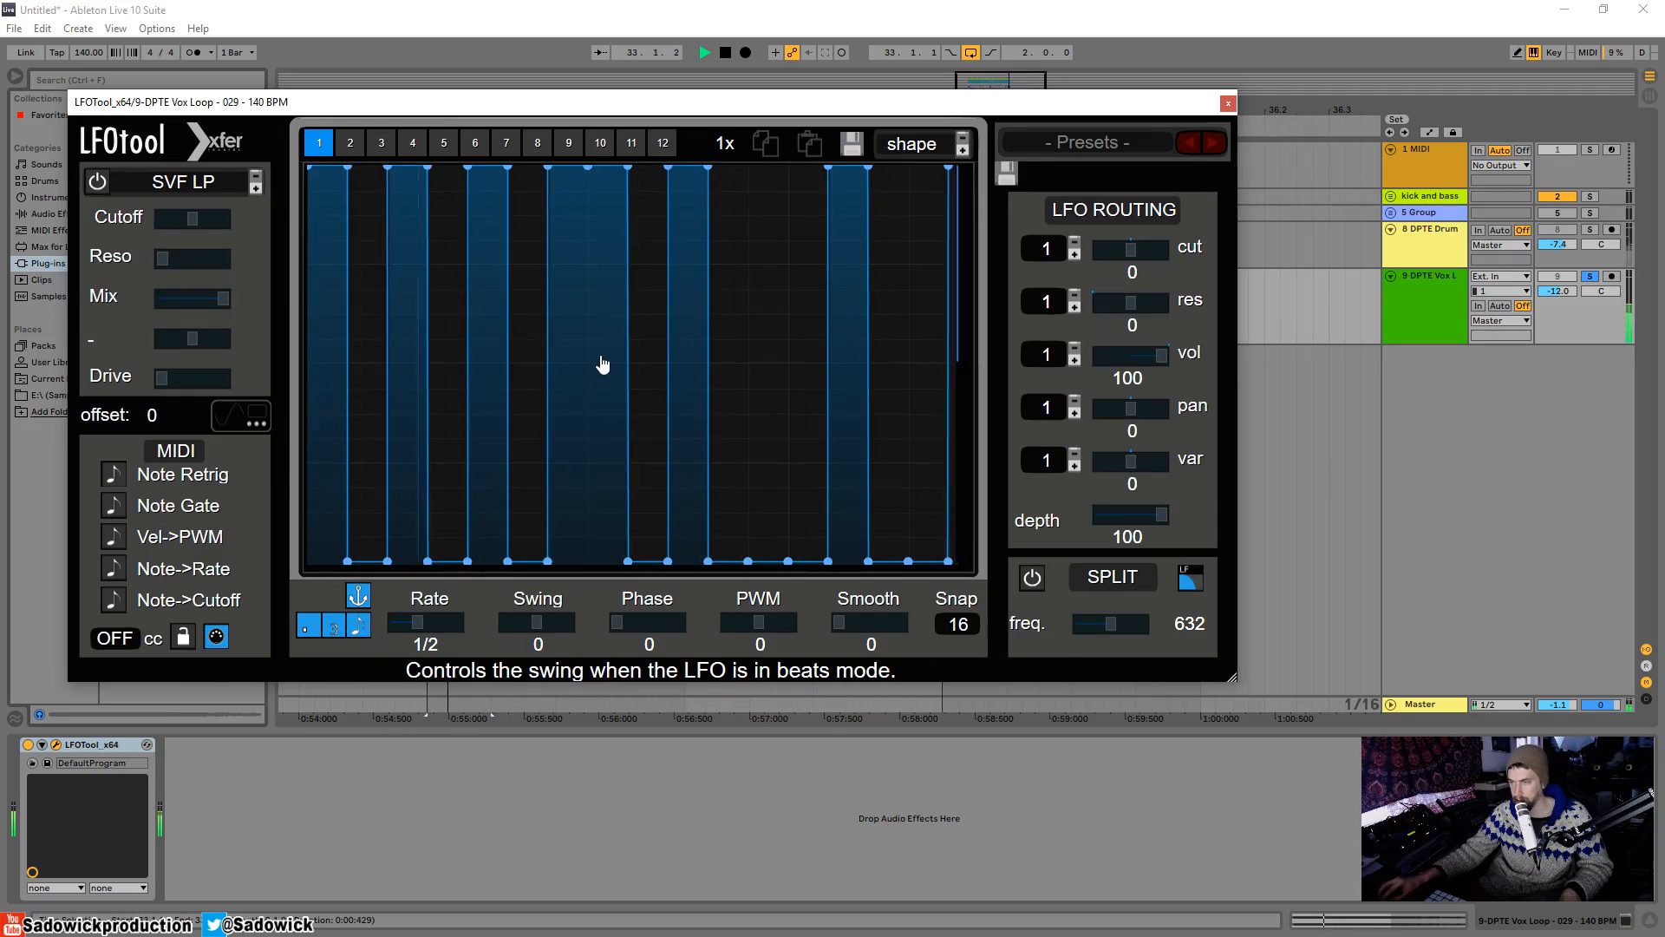
- Redraw the second half of the gate pattern with only steps 11 and 15 open, stop playback and close the plug-in window
left_click_drag(654, 212, 653, 149)
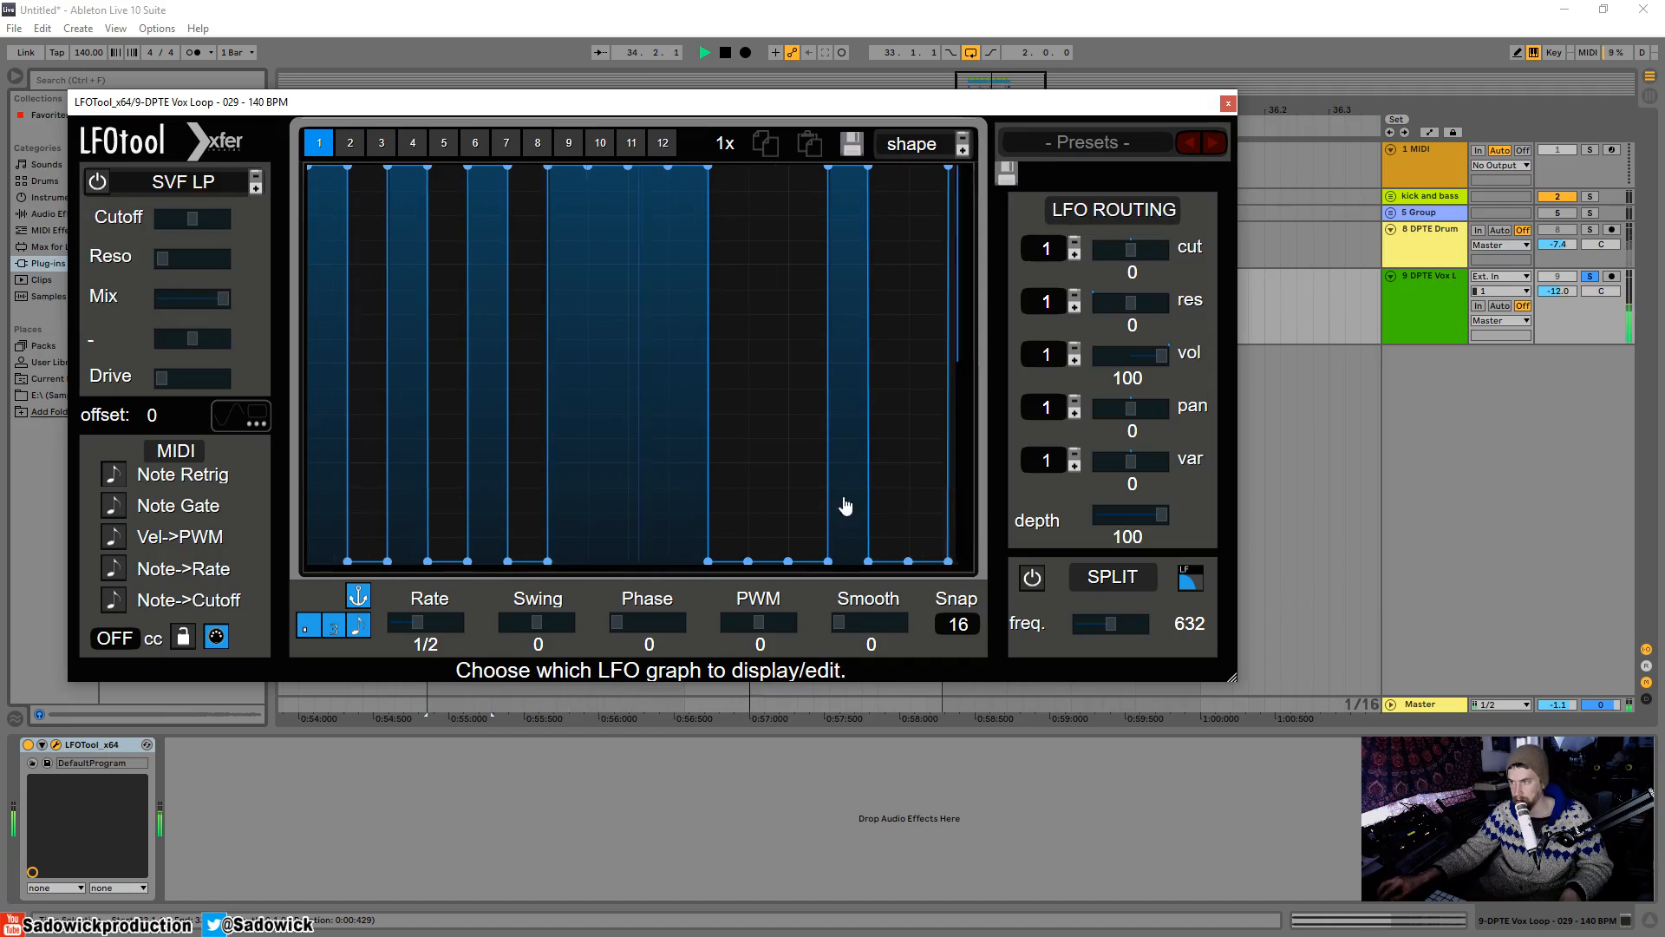
mouse_move(847, 506)
left_mouse_down()
mouse_move(826, 627)
mouse_move(641, 604)
left_mouse_up()
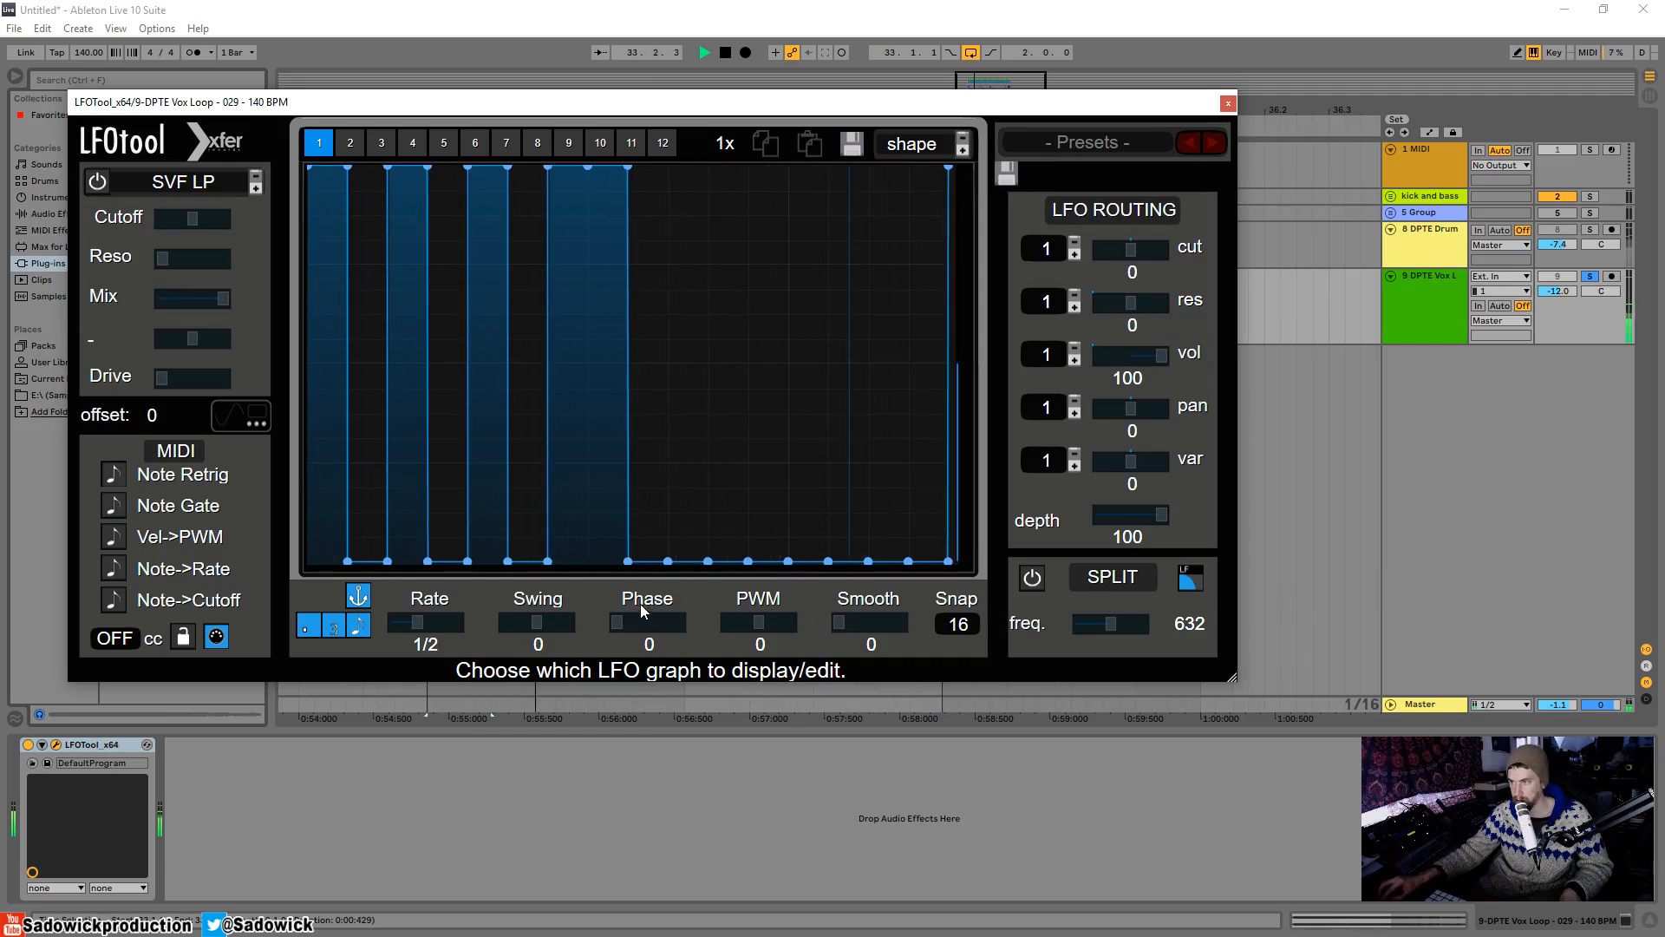
left_click_drag(770, 476, 784, 118)
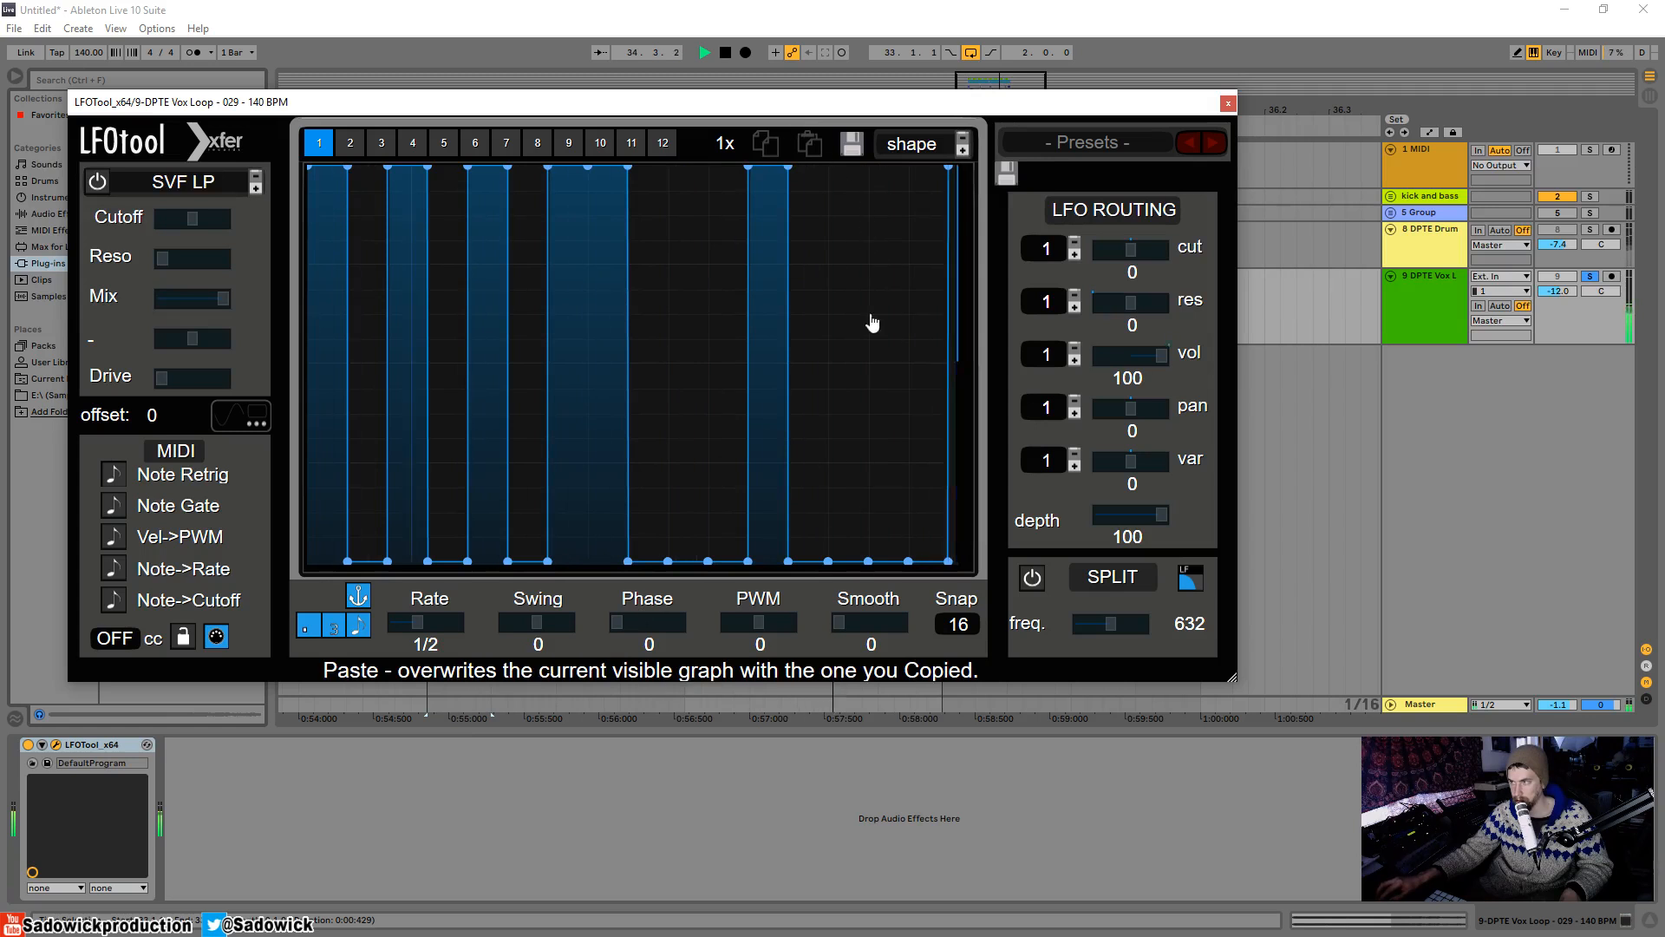
mouse_move(756, 551)
left_mouse_down()
mouse_move(737, 591)
mouse_move(728, 161)
left_mouse_up()
left_click_drag(885, 549, 885, 144)
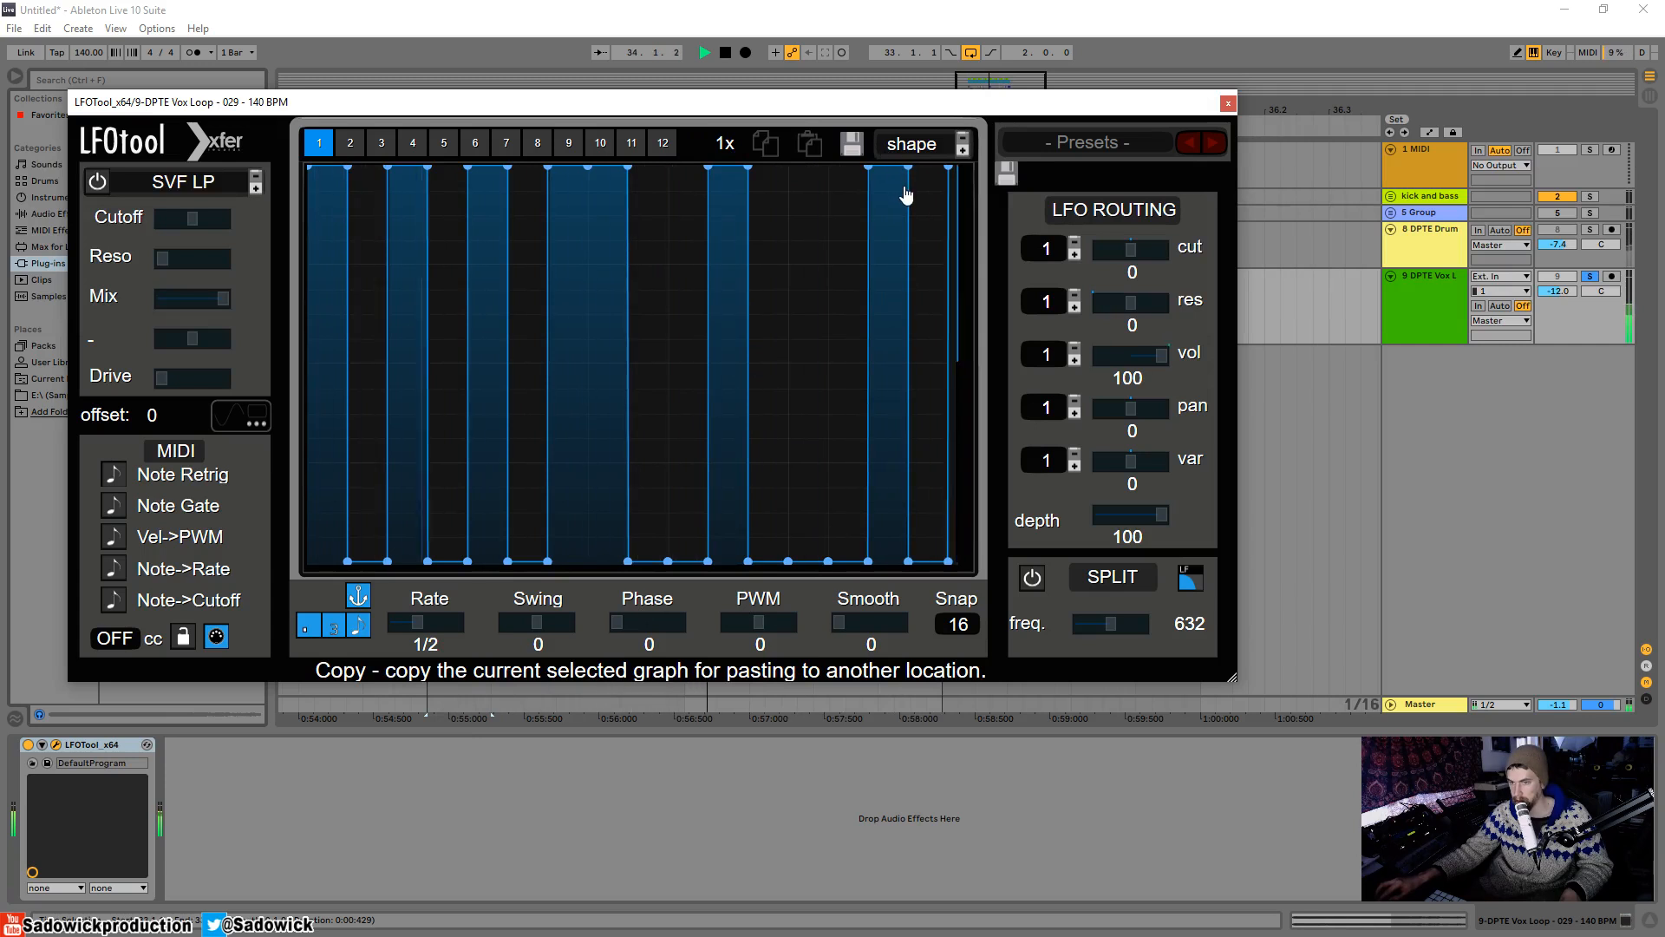
key("space")
left_click(1227, 104)
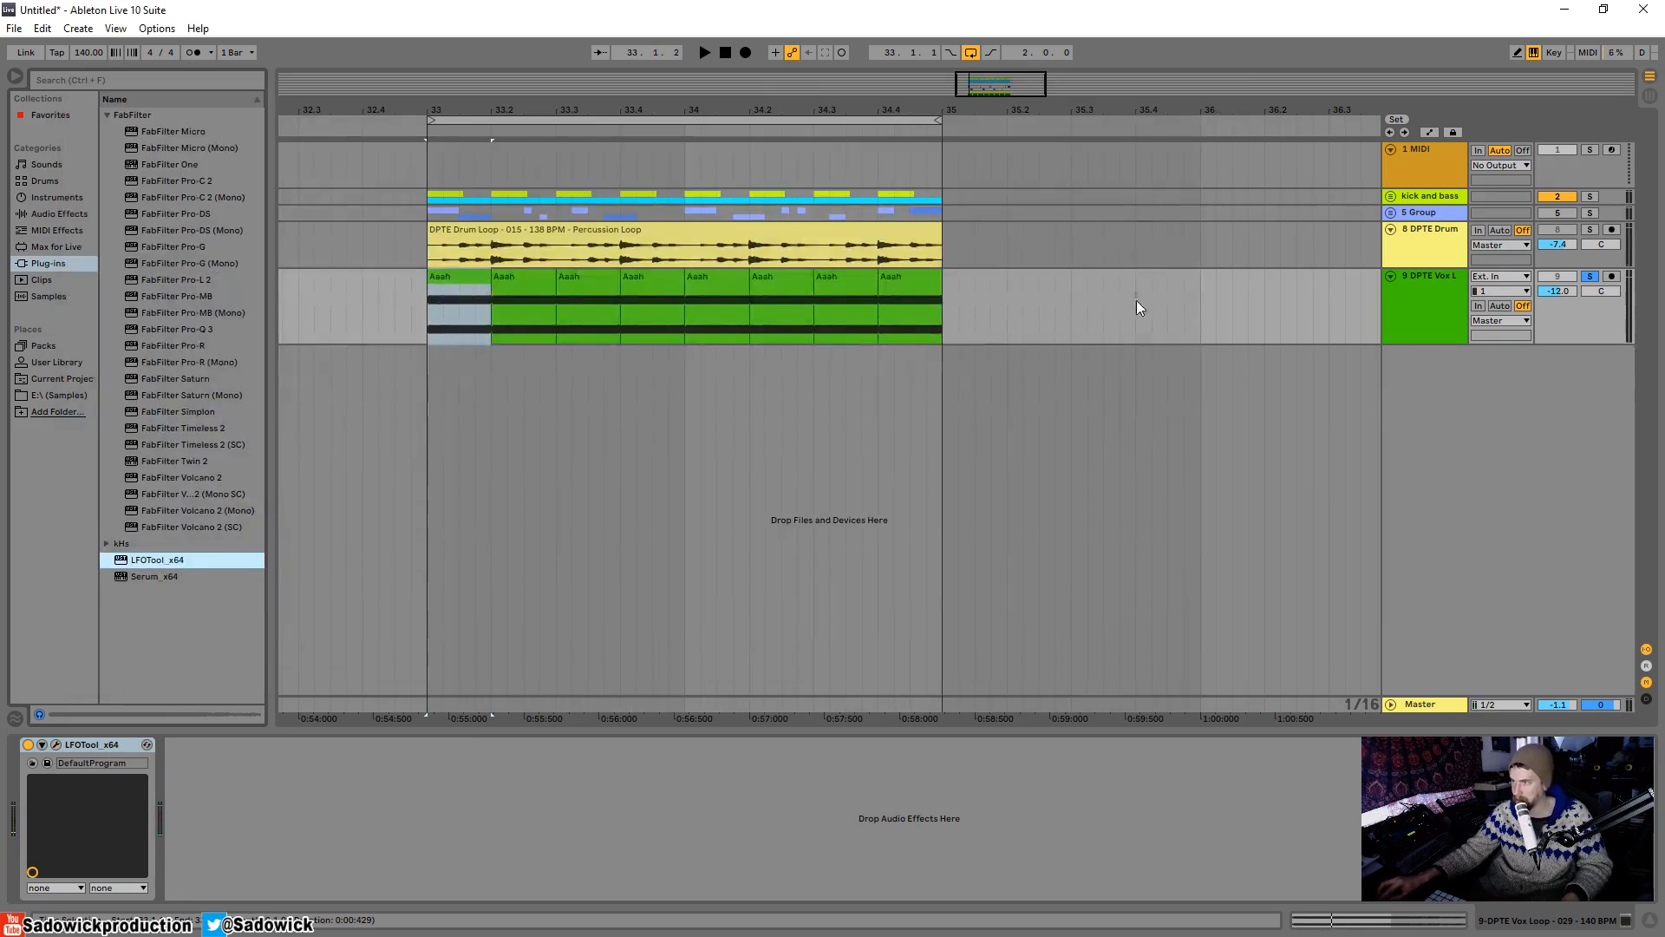
- Replace the Aaah clips from beat 34.3 to bar 35 with four half-length copies, and play from 34.3
left_click_drag(815, 315, 847, 314)
key("ctrl+d")
key("ctrl+d")
key("ctrl+d")
left_click(814, 313)
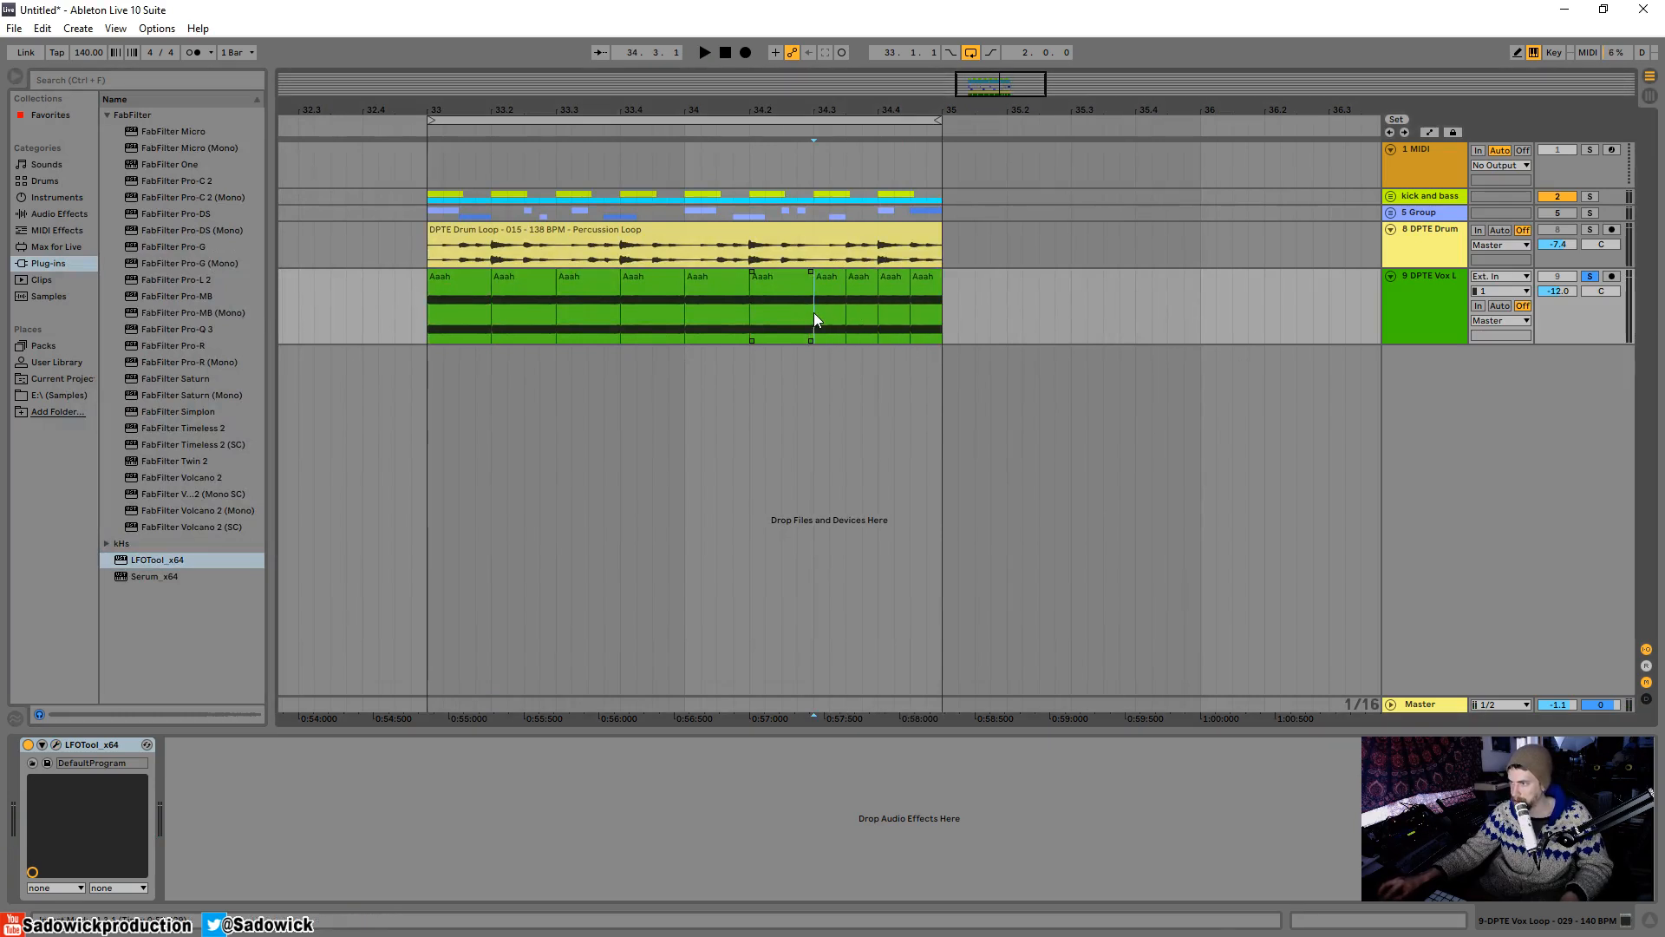
key("space")
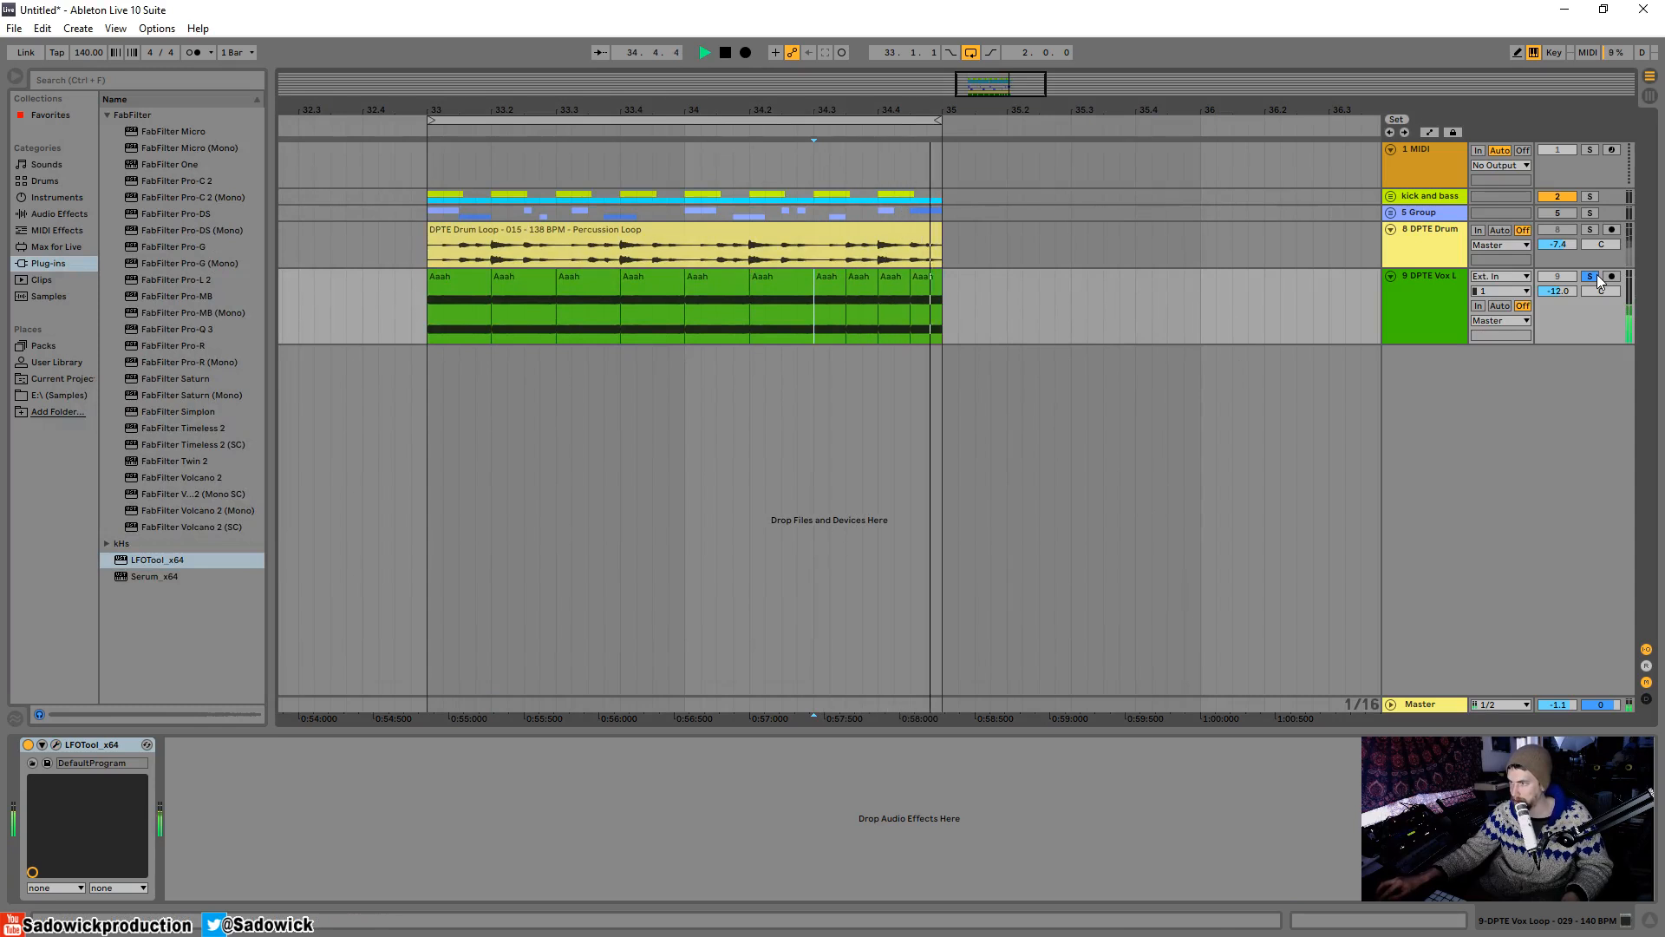
- Color the four short Aaah clips at the end of the loop red
left_click(481, 294)
left_click_drag(953, 304, 806, 308)
right_click(828, 275)
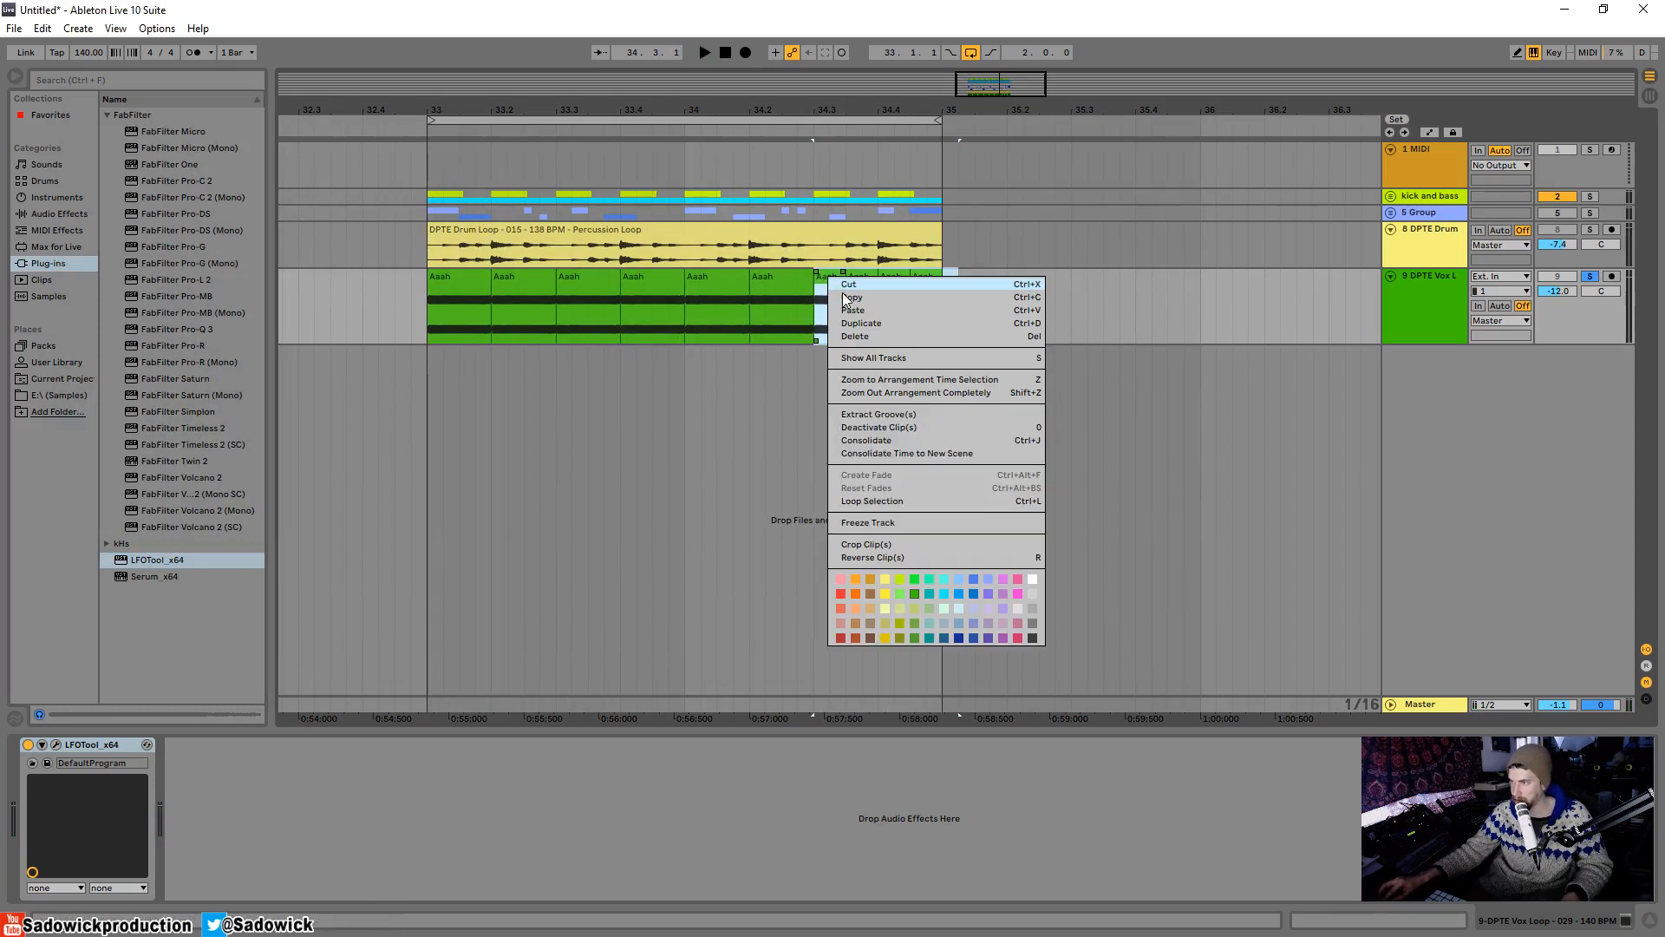
left_click(837, 594)
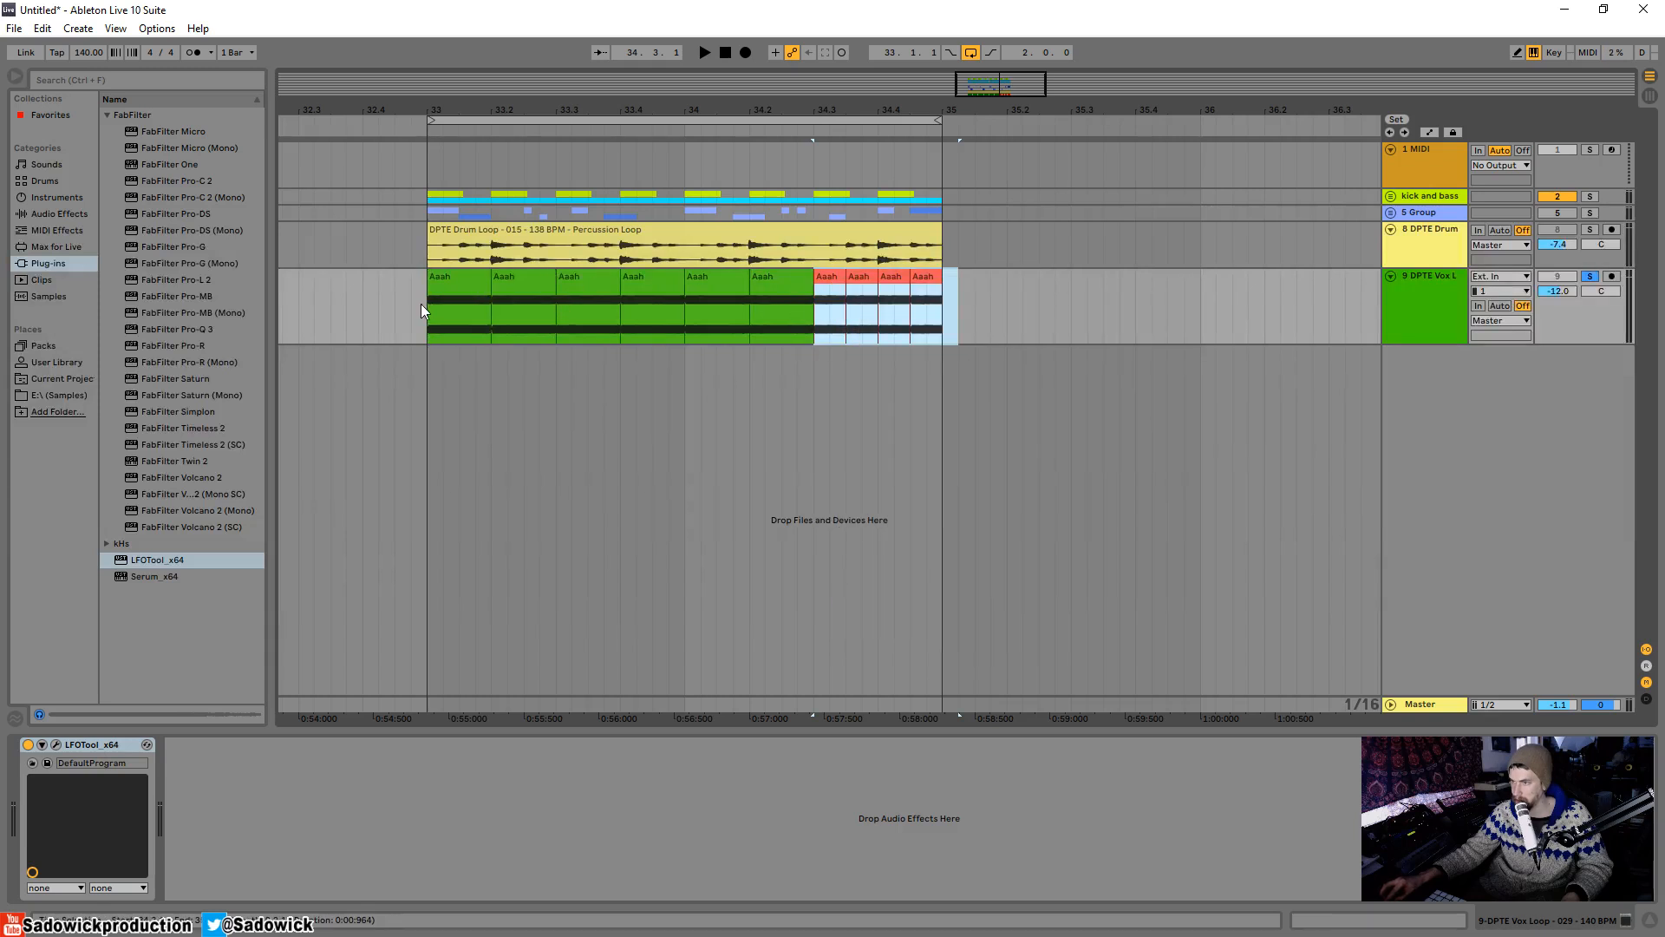
- Raise the vocal track's volume to -10.7 dB, with playback set to start from the first Aaah clip
left_click(456, 312)
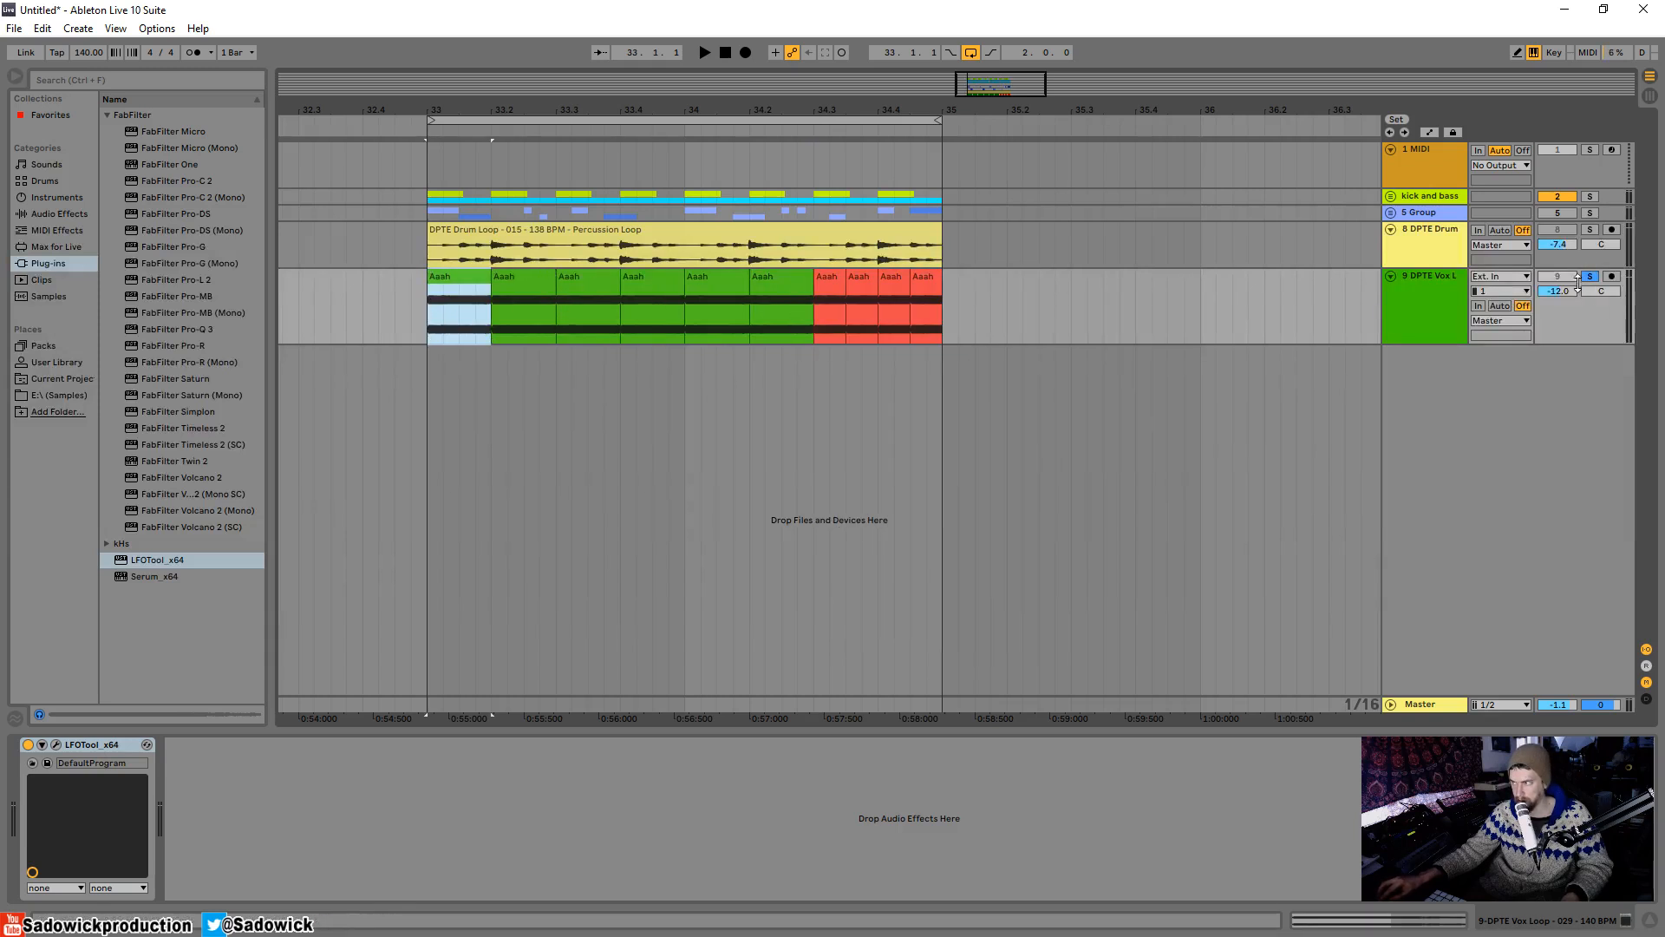
left_click_drag(1577, 287, 1577, 276)
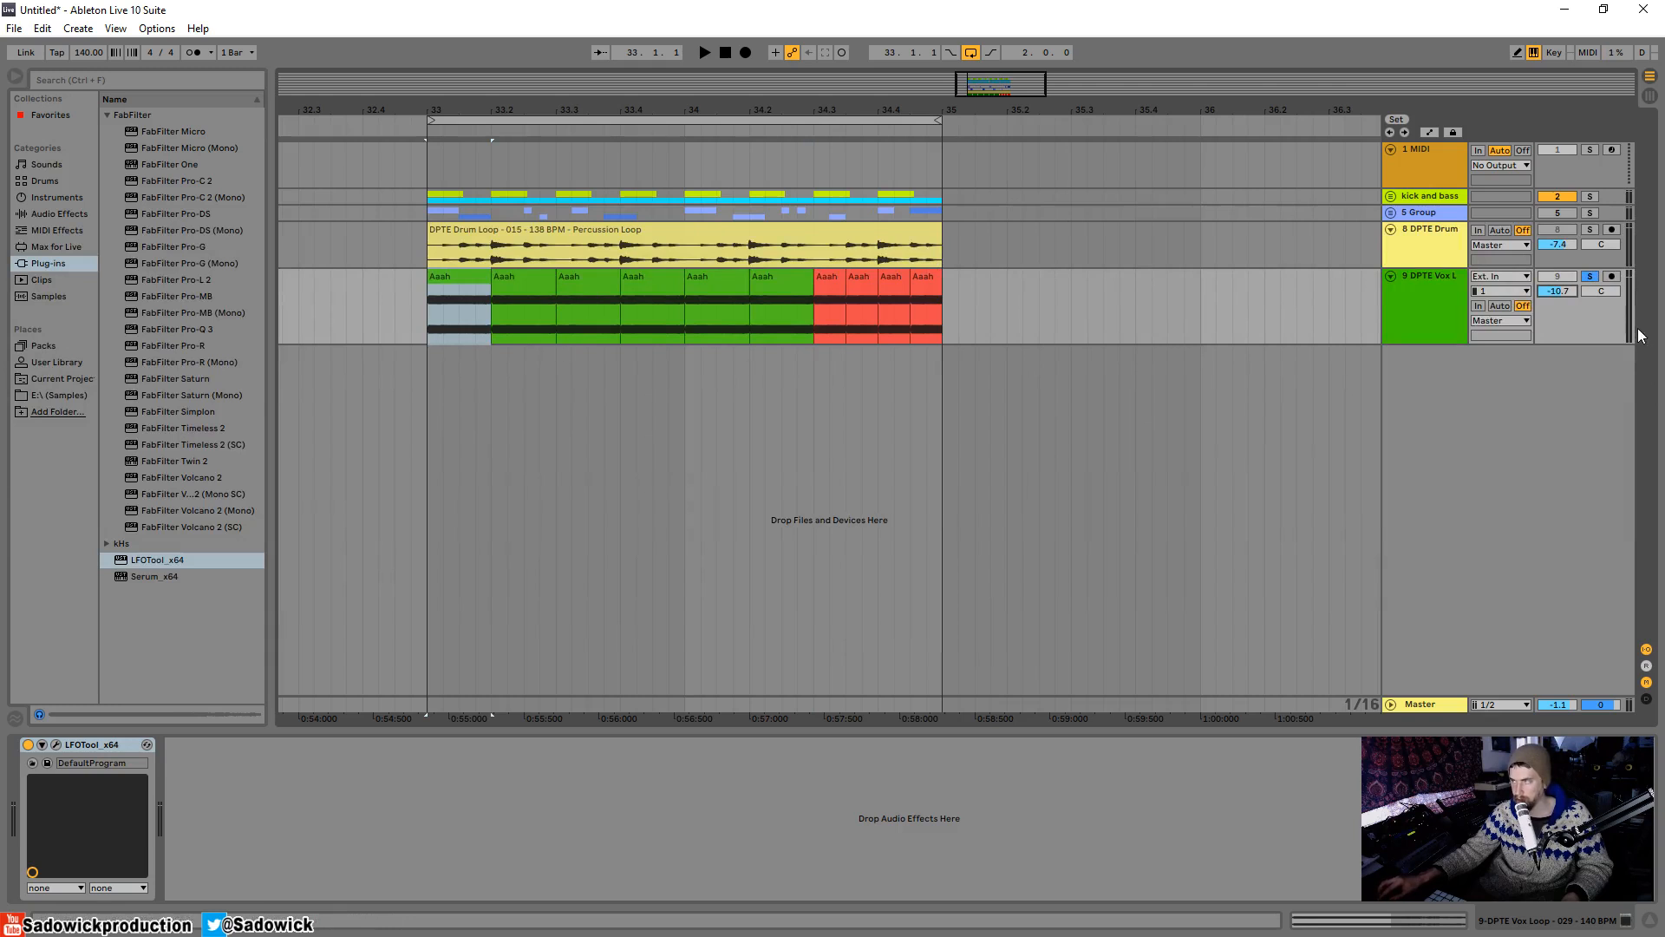
- Reopen LFOTool and try the gate graph with warp at 2x during playback, returning it to 1x
left_click(56, 744)
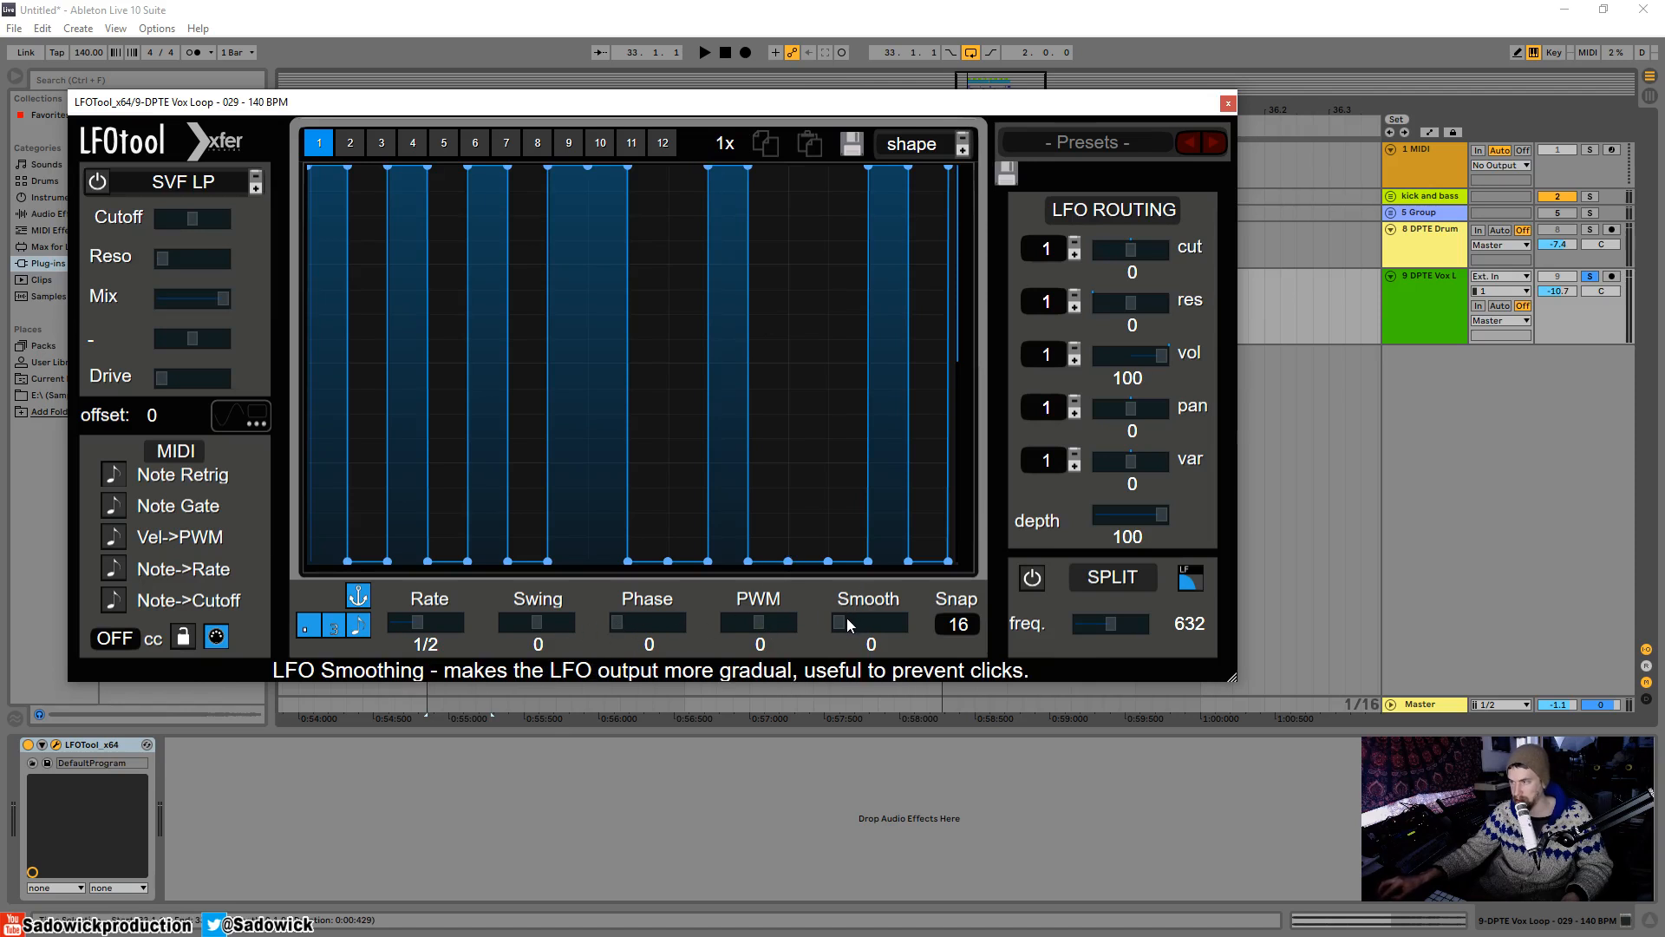
key("space")
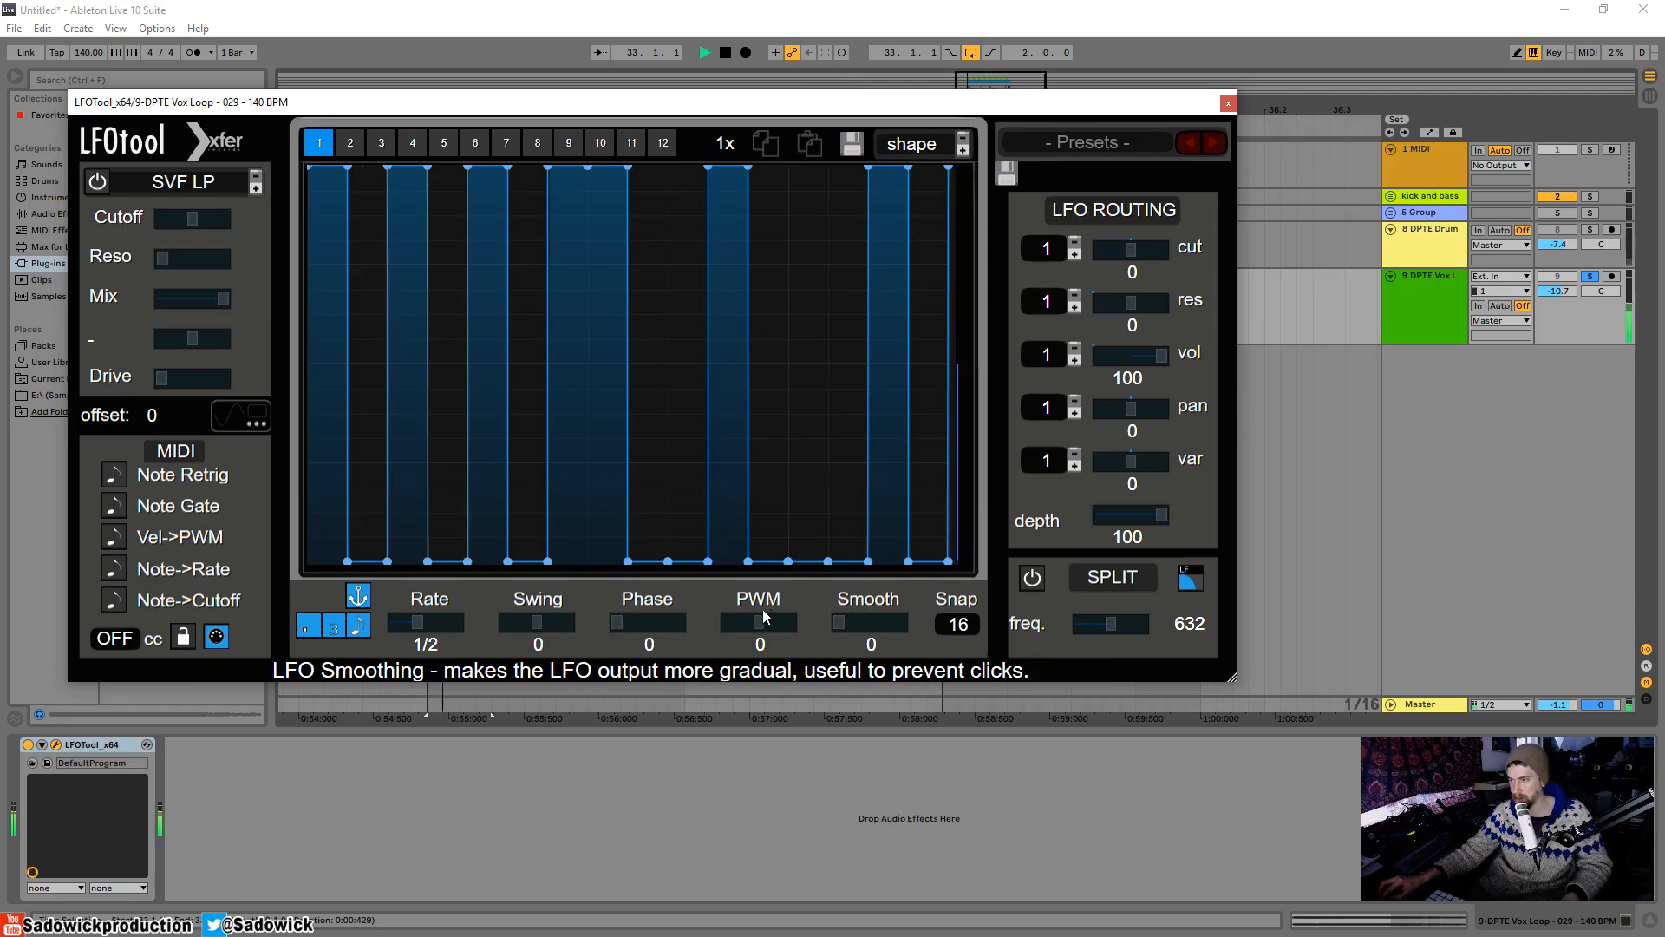
left_click_drag(616, 621, 425, 628)
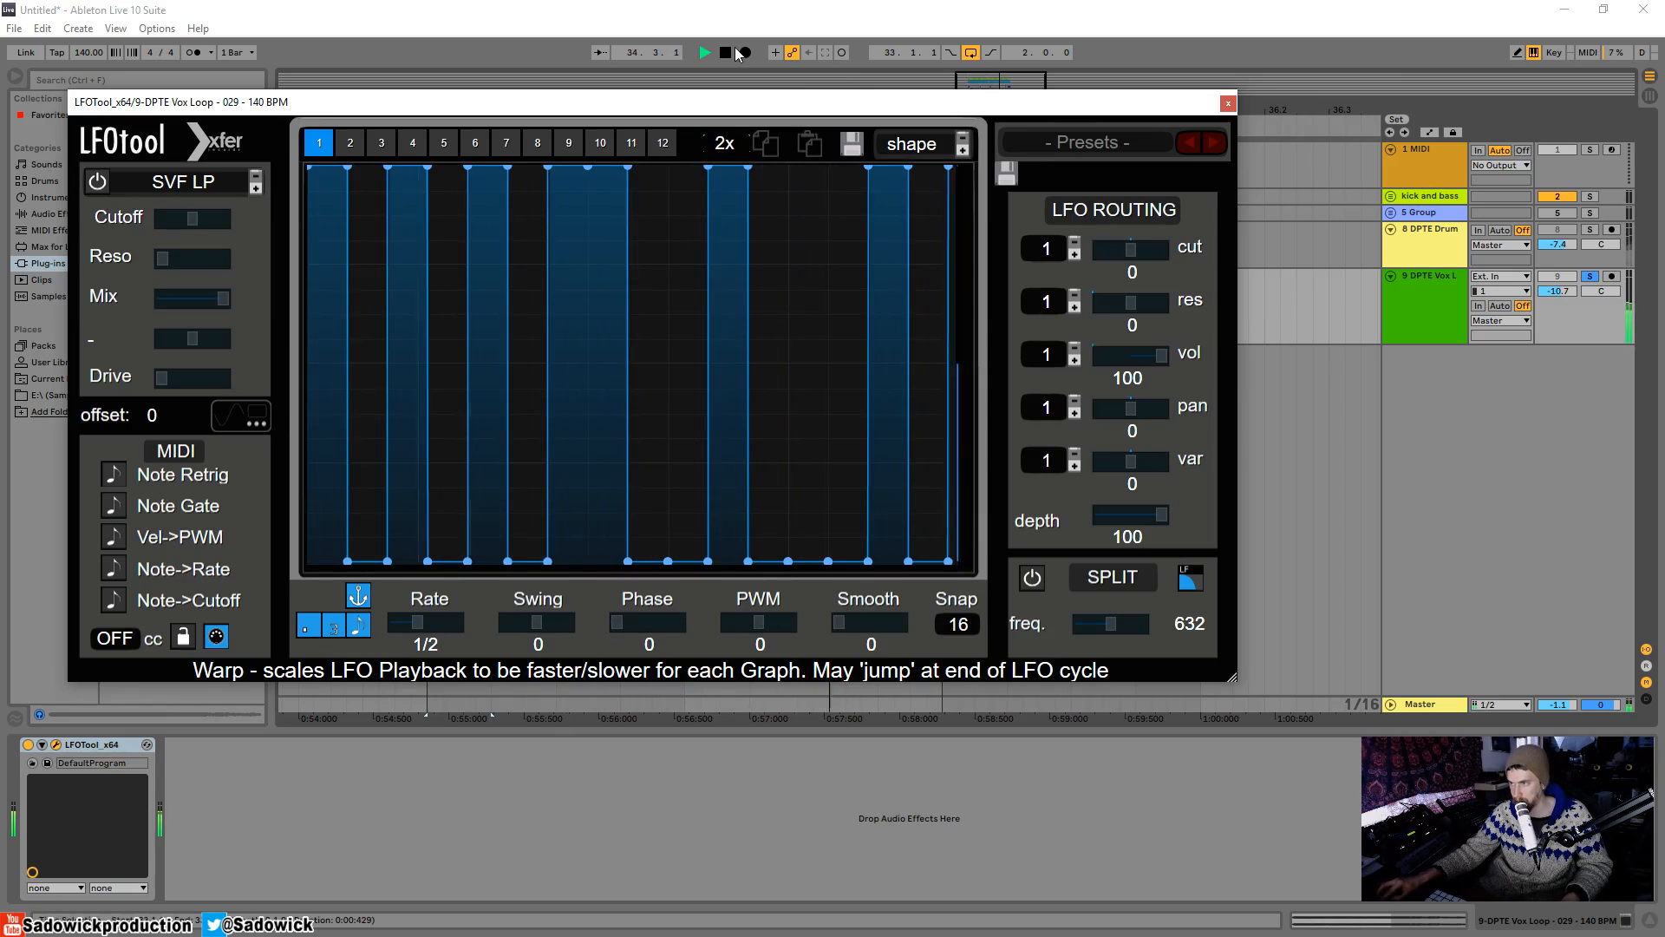
left_click_drag(734, 156, 739, 160)
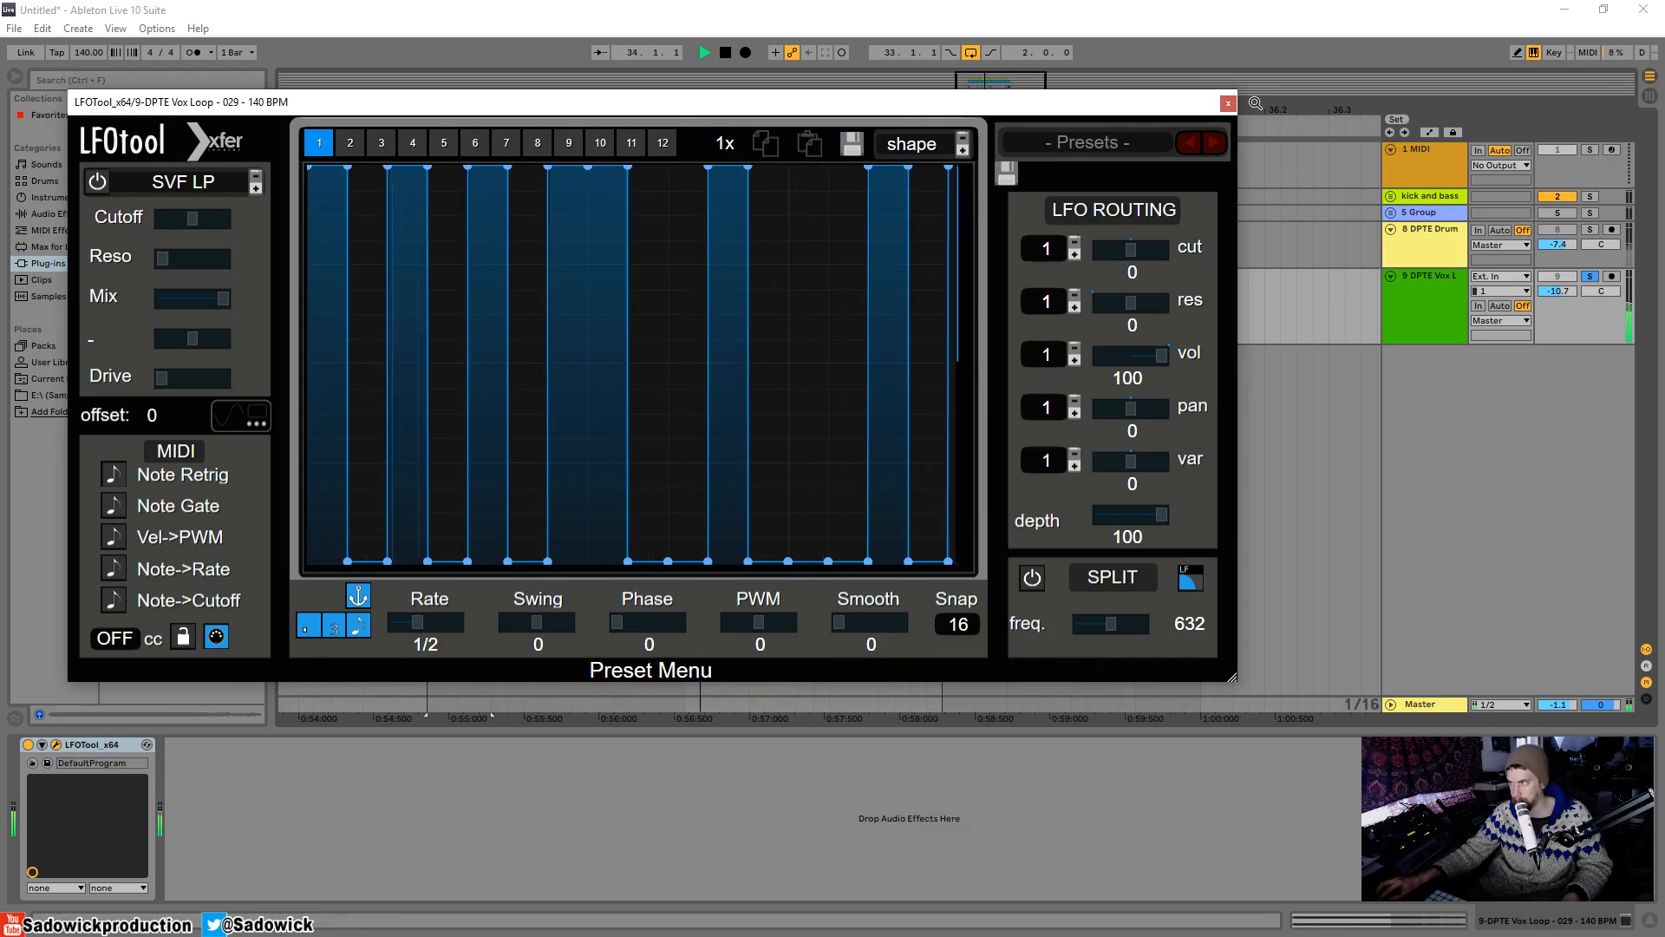
- Turn off solo on the vocal track, play the full mix, and close the LFOTool window
left_click_drag(1127, 102, 1122, 172)
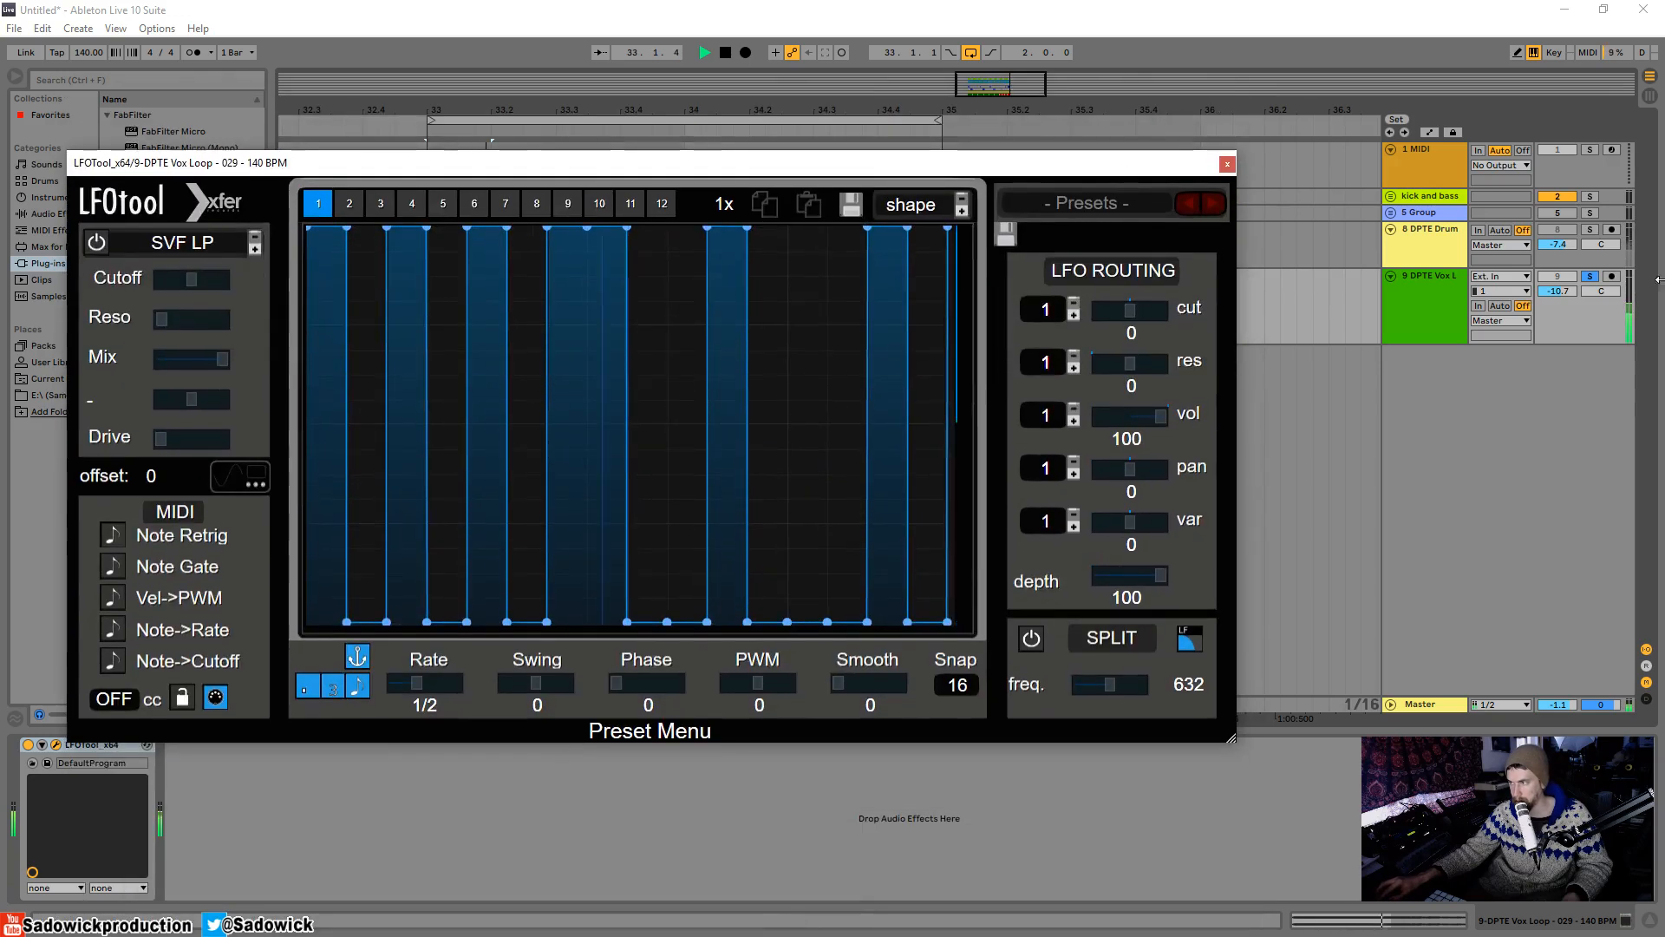
key("space")
left_click(1590, 276)
left_click(1364, 315)
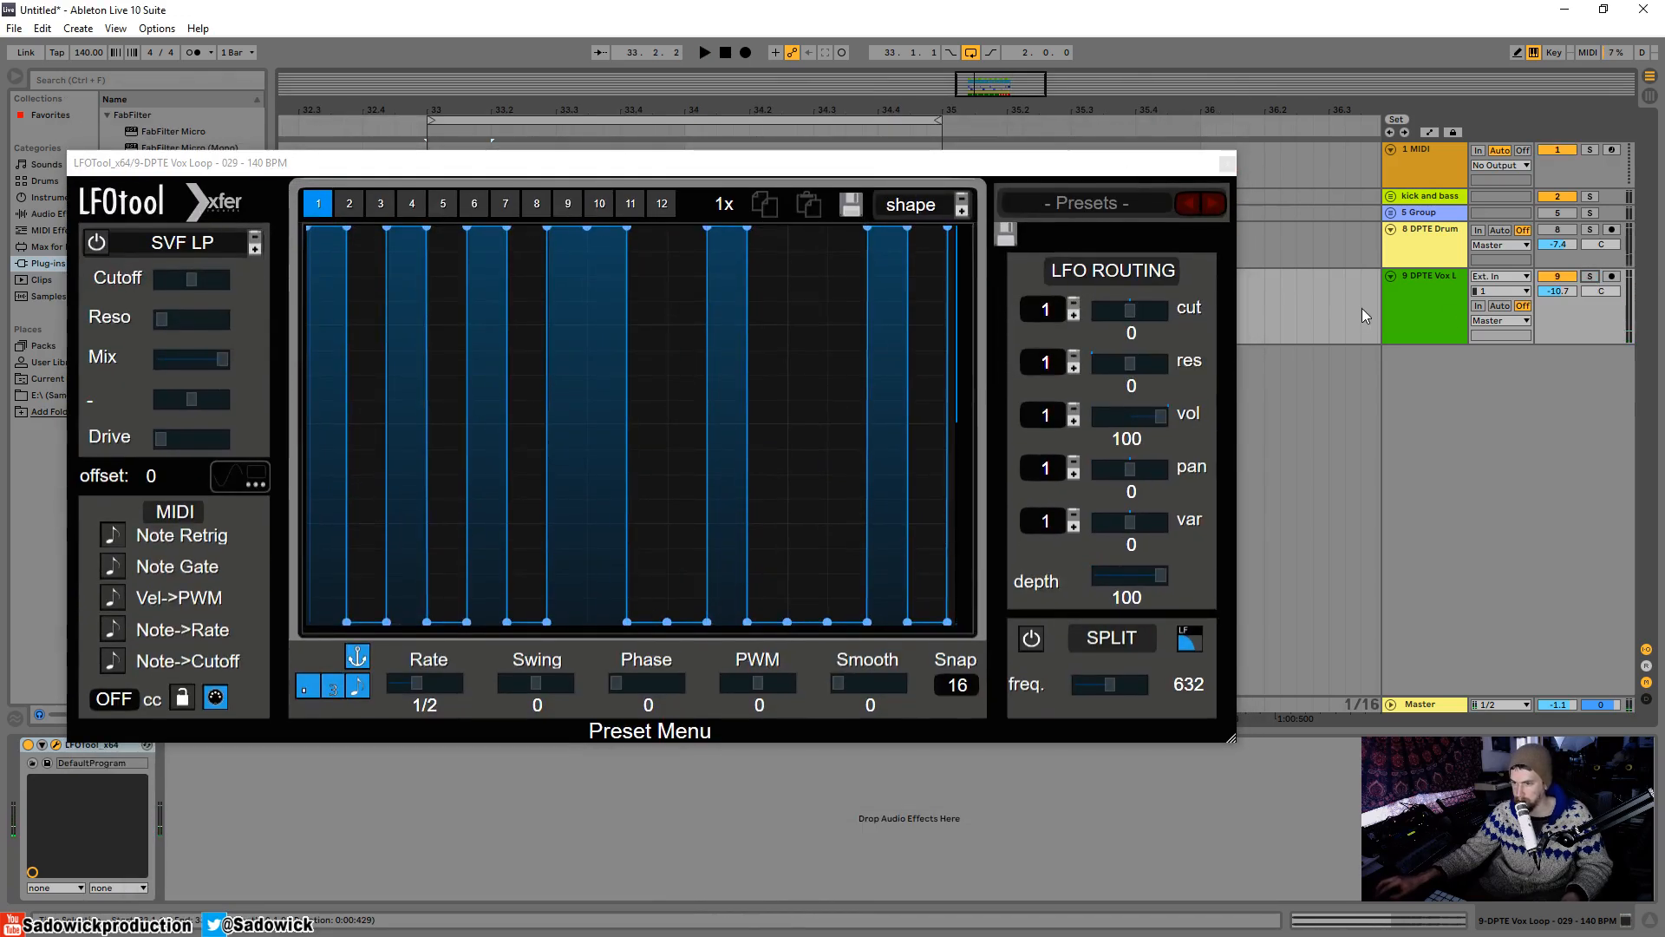
key("space")
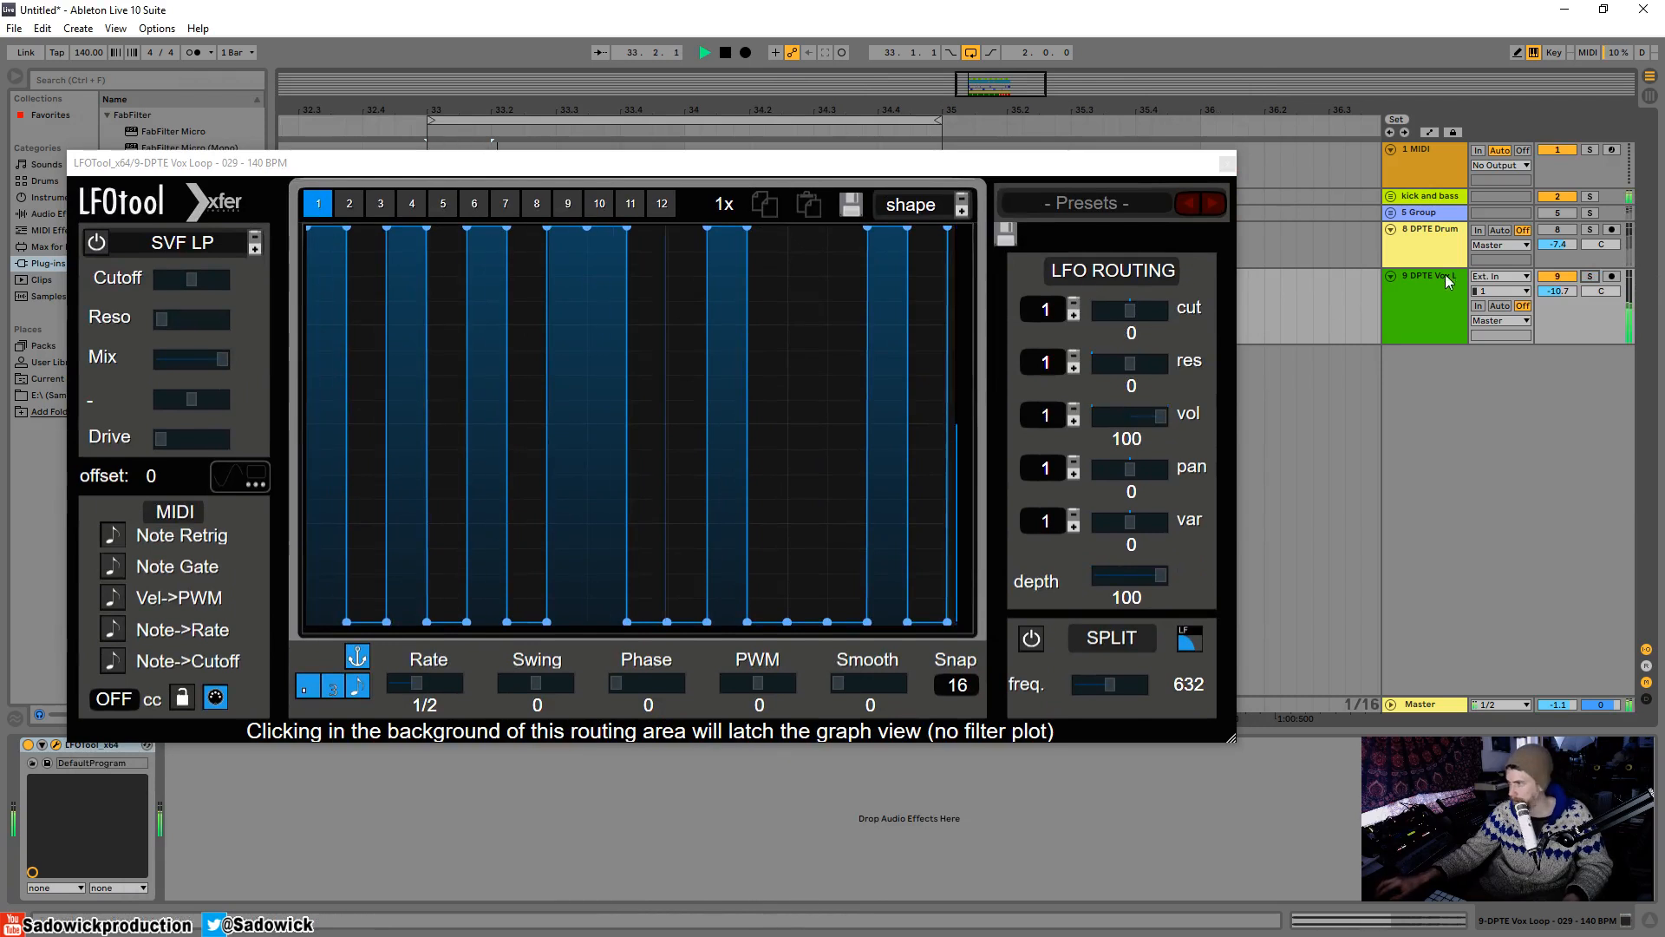
left_click(1228, 164)
key("space")
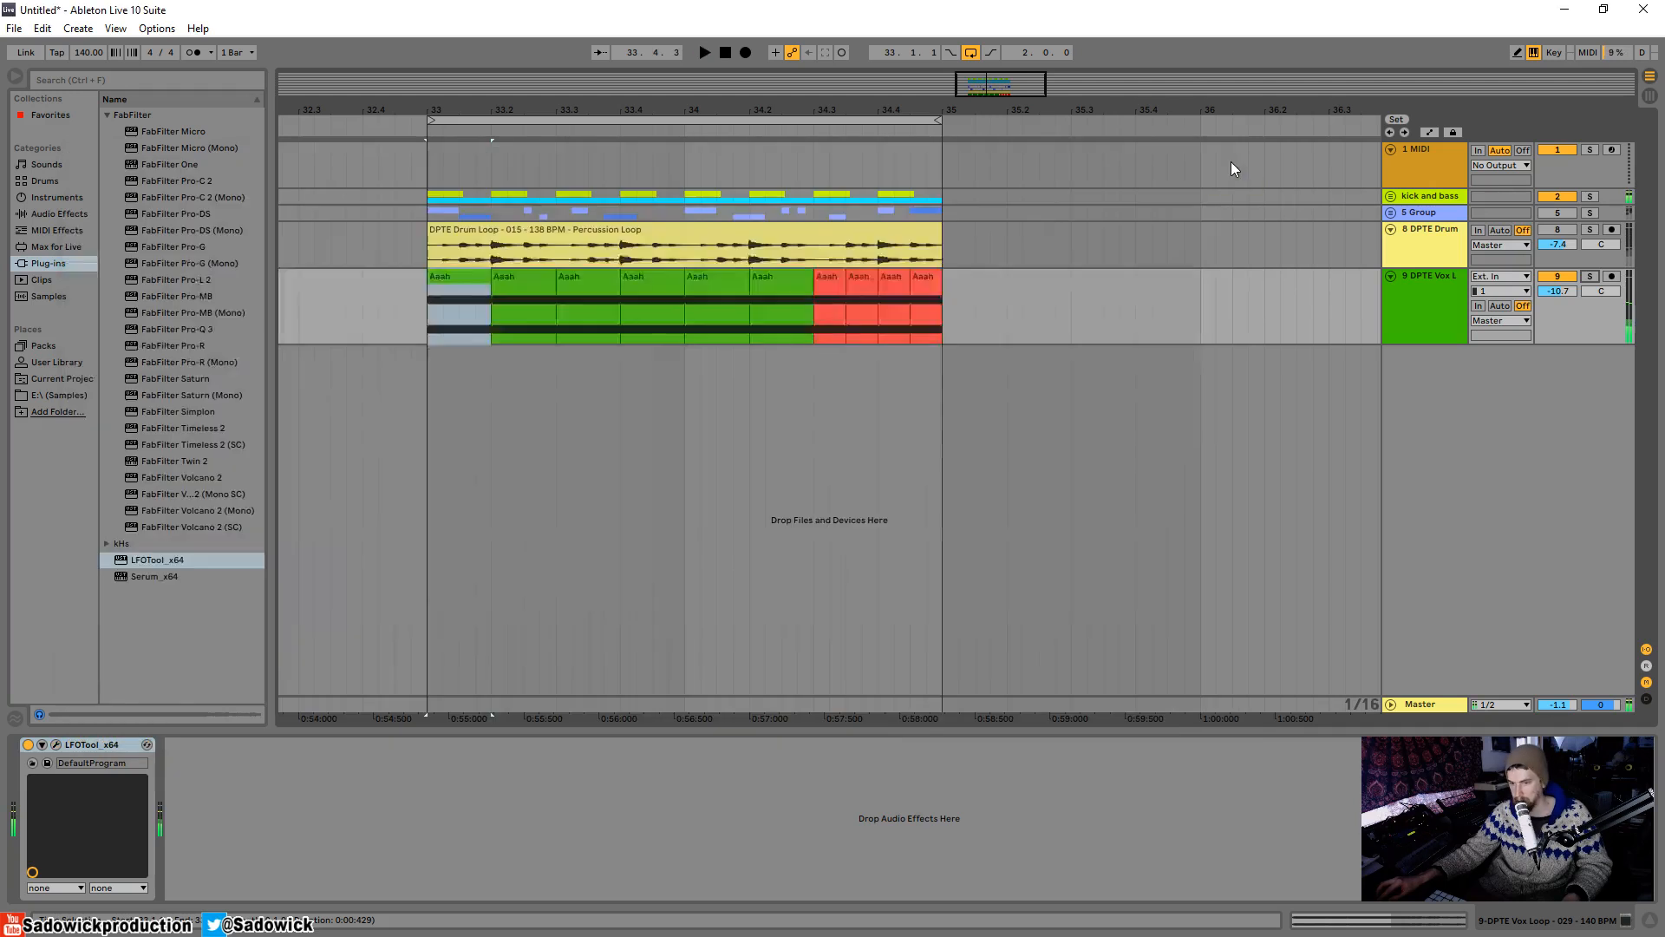
- Duplicate LFOTool on the vocal track, show its automation, and switch both LFOTool devices off
right_click(80, 746)
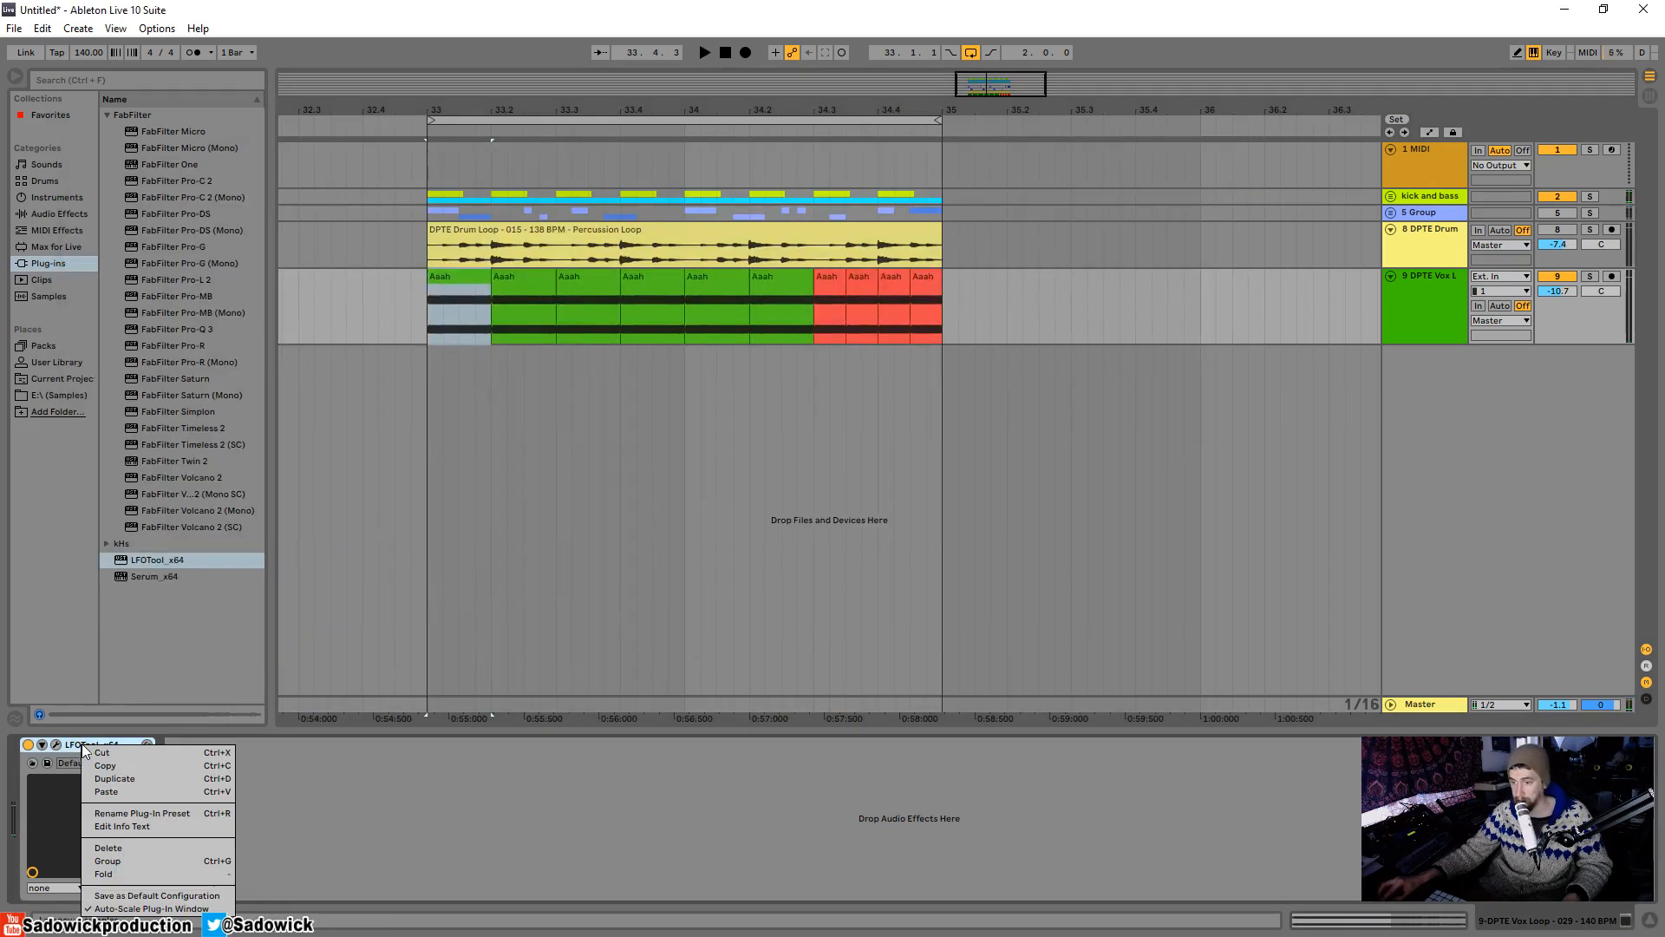
left_click(123, 779)
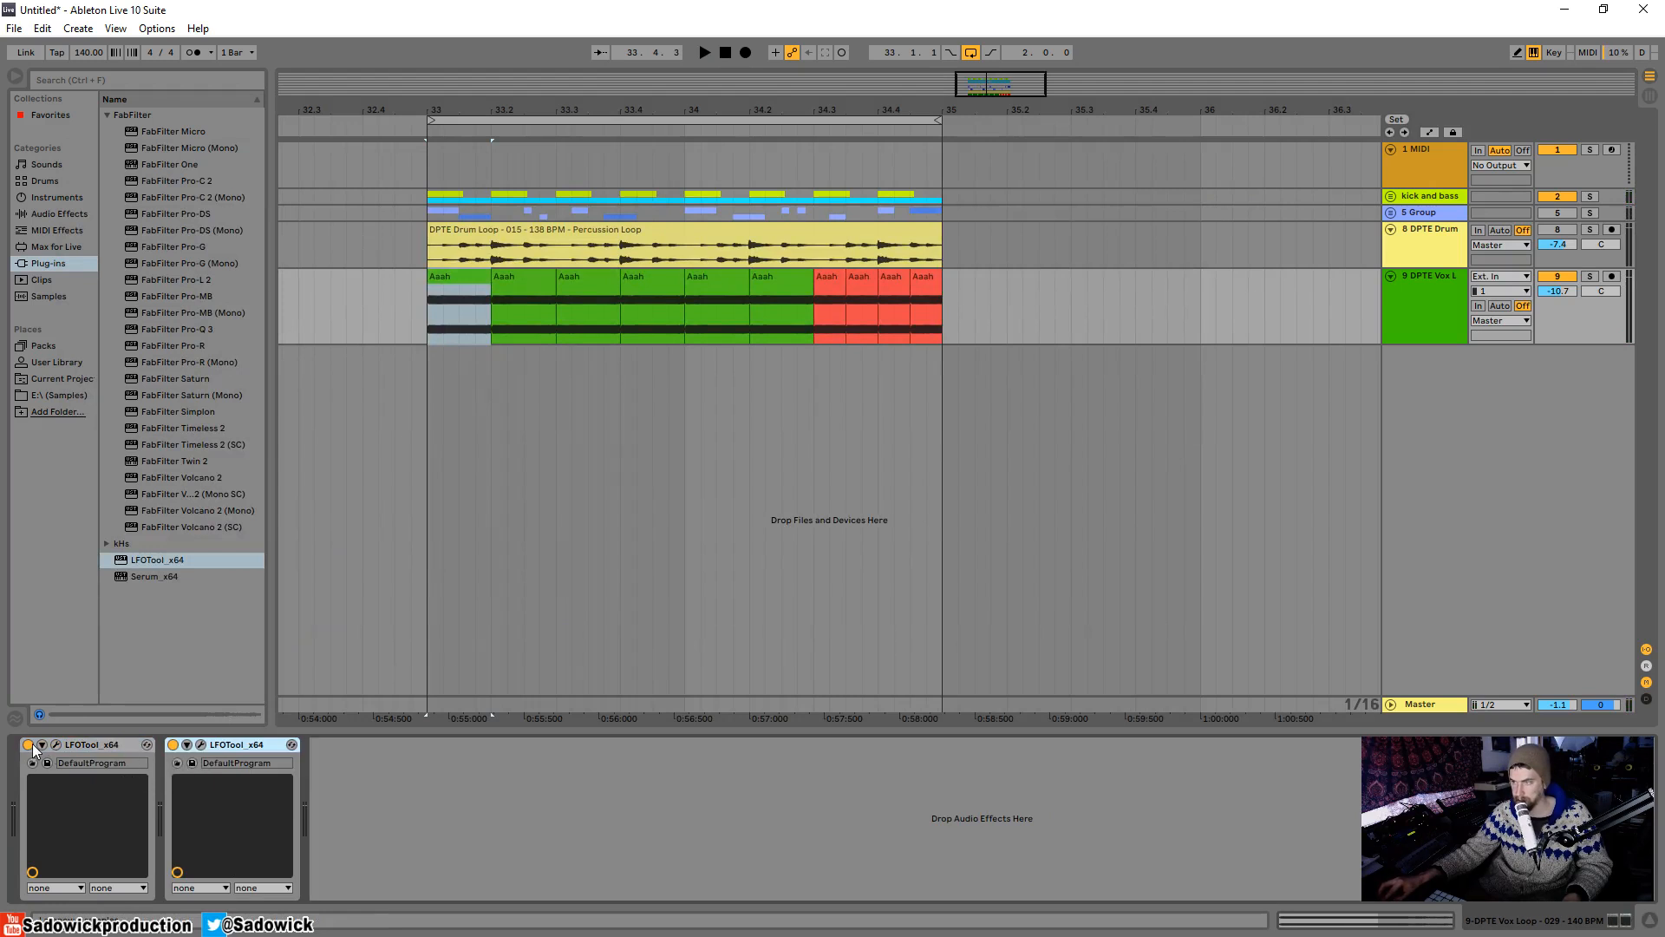
left_click(1431, 132)
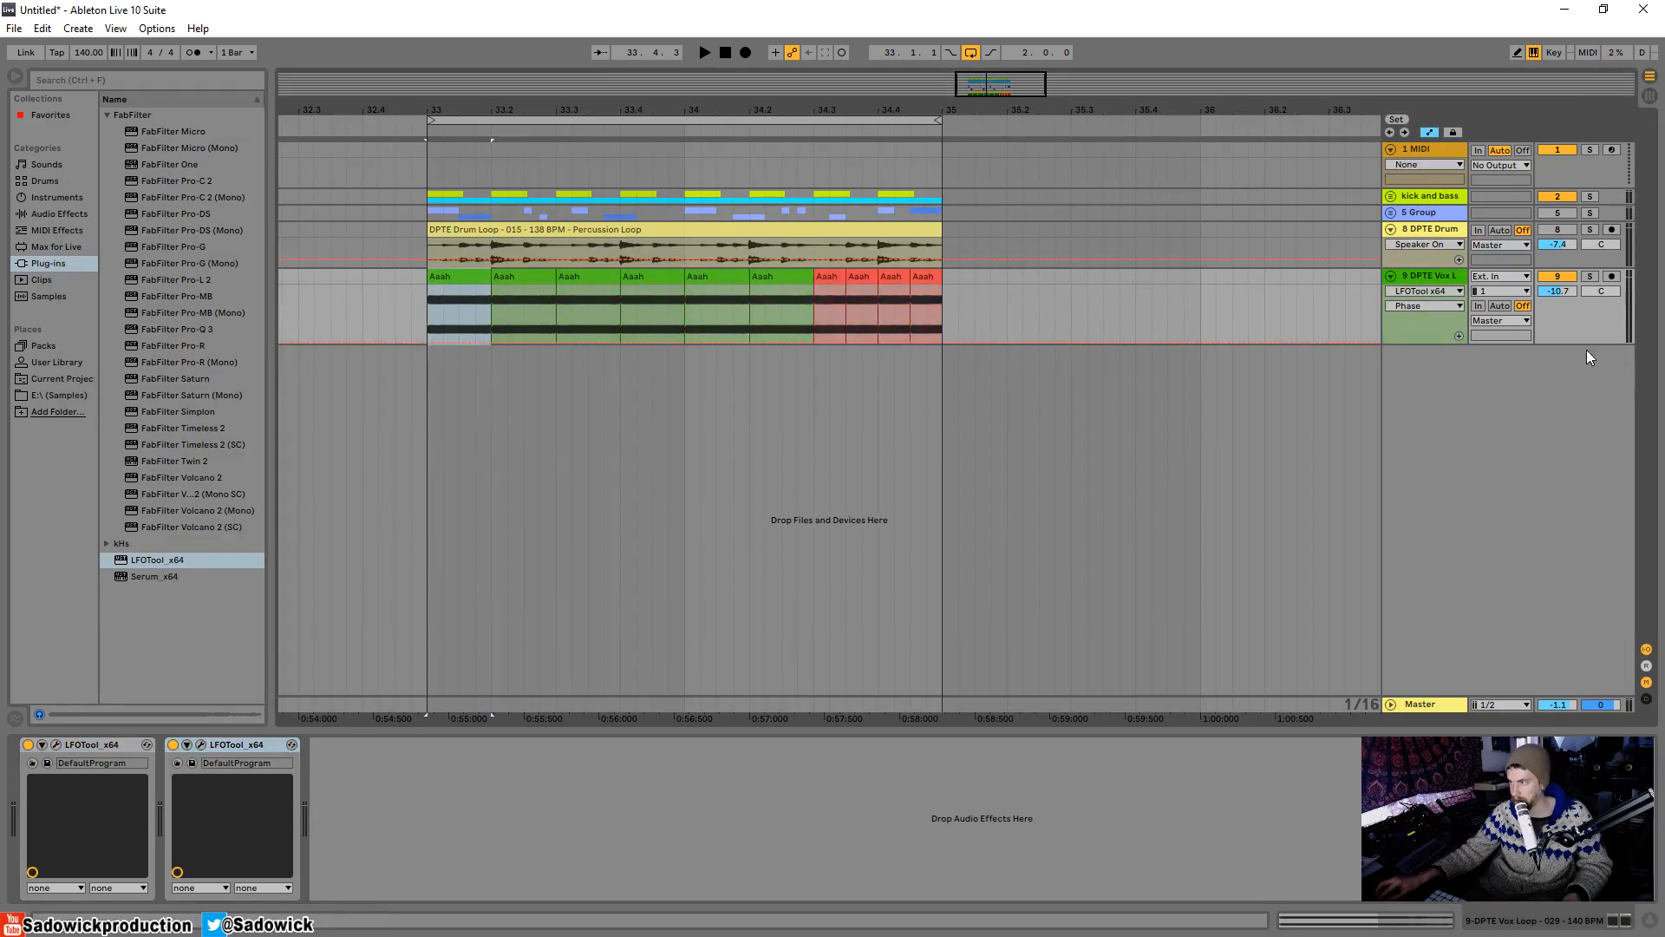
left_click(174, 745)
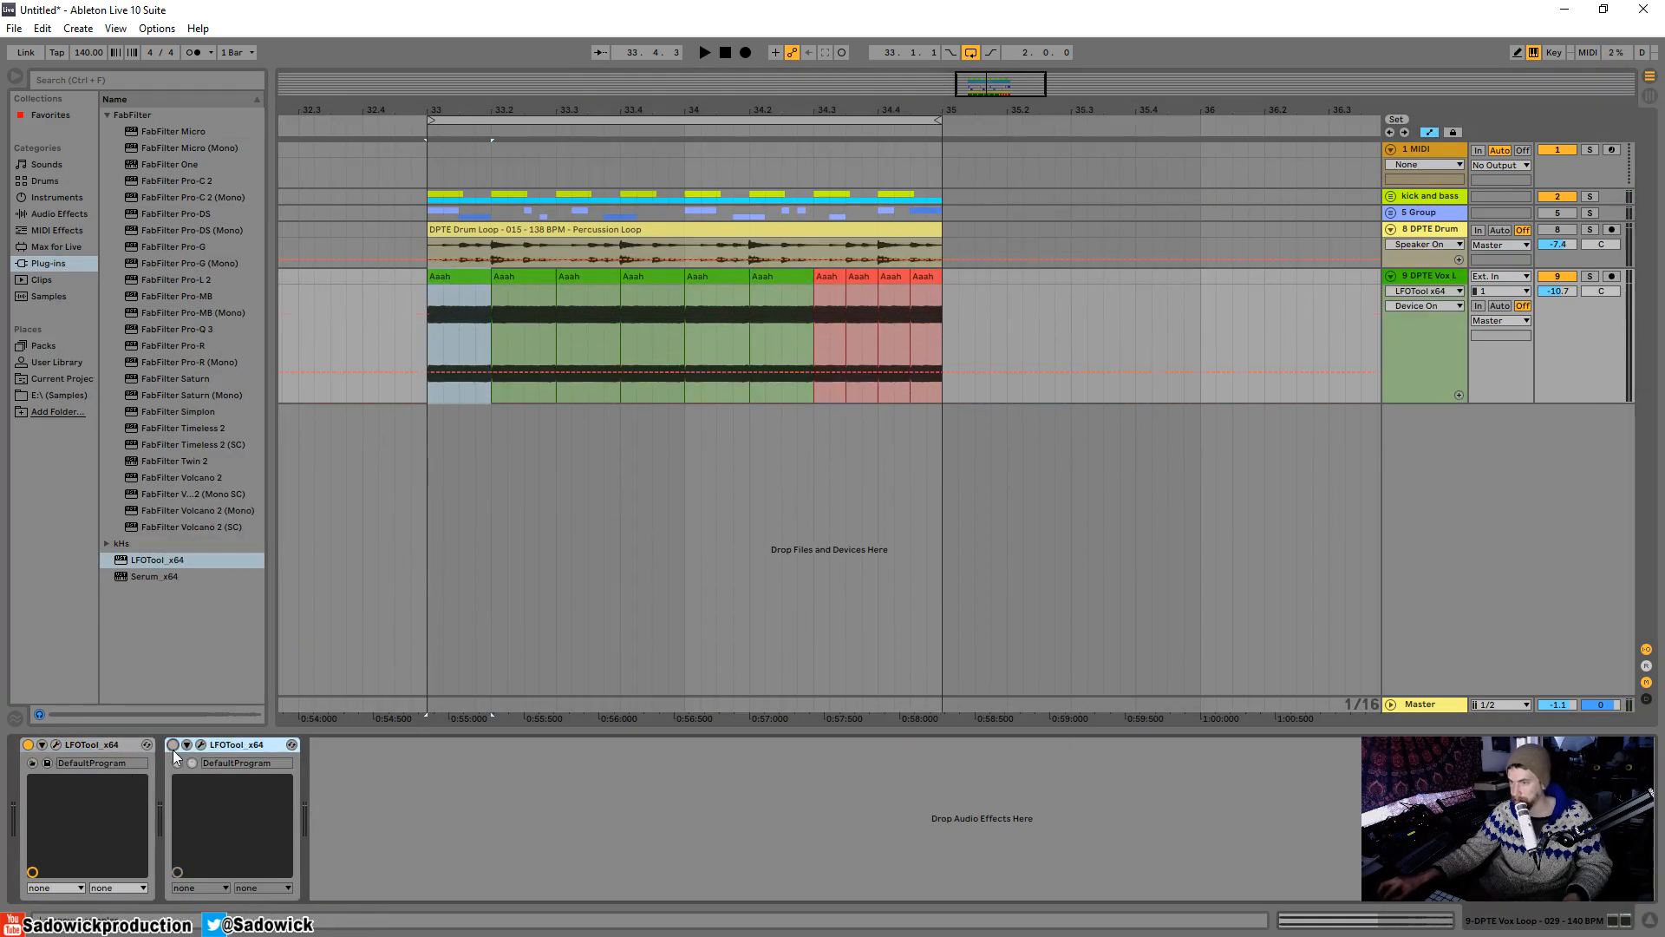
left_click(27, 744)
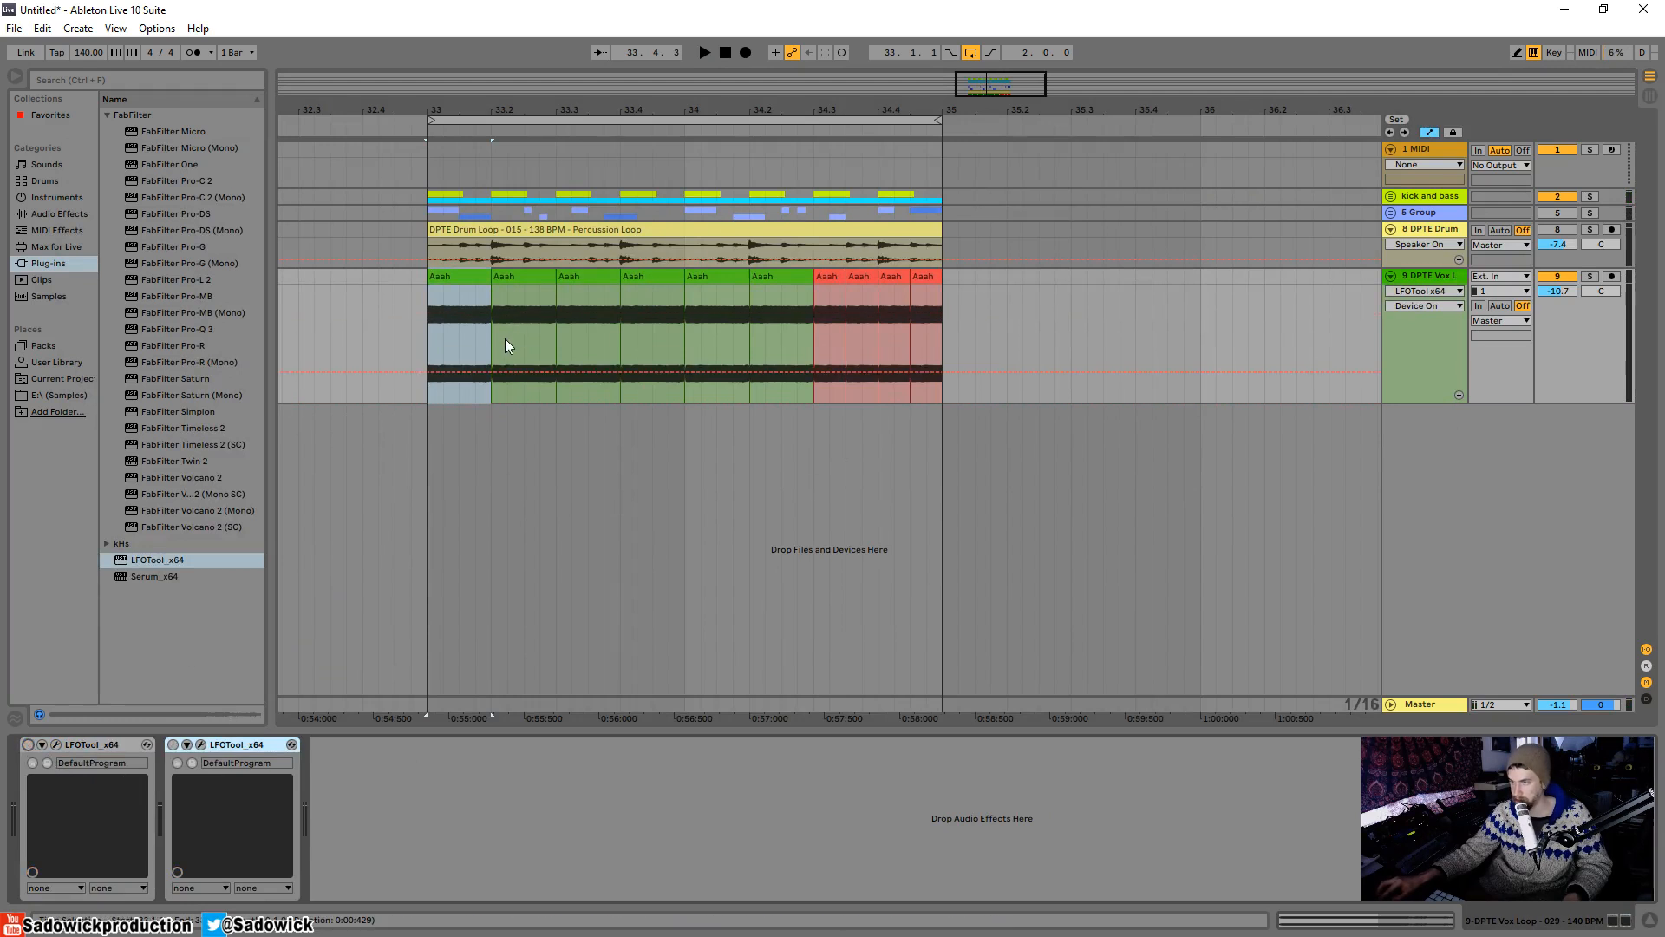
- Draw Device On automation for the first LFOTool, on over the first, third and fifth green clips and all red clips
key("b")
left_click(455, 331)
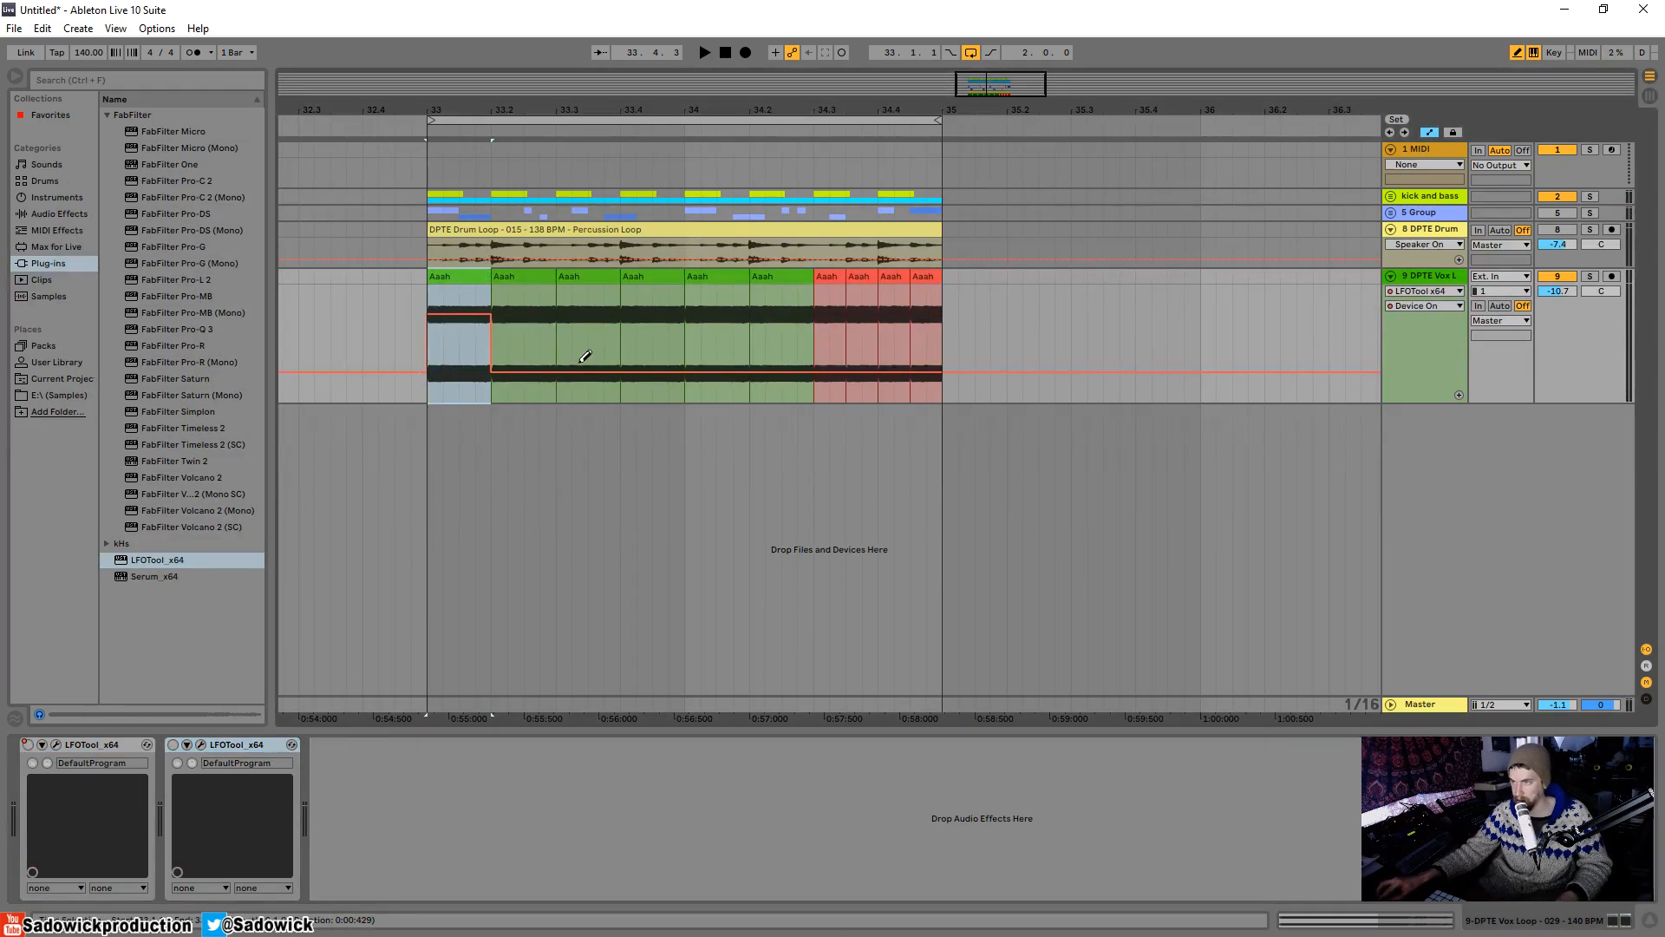
mouse_move(585, 357)
left_mouse_down()
mouse_move(575, 291)
mouse_move(615, 283)
left_mouse_up()
left_click_drag(723, 294, 745, 296)
mouse_move(831, 358)
left_mouse_down()
mouse_move(900, 335)
mouse_move(944, 282)
left_mouse_up()
- Put the first LFOTool's automation in its own lane and draw the second LFOTool's Device On automation over the second, fourth and sixth green clips
left_click(1459, 395)
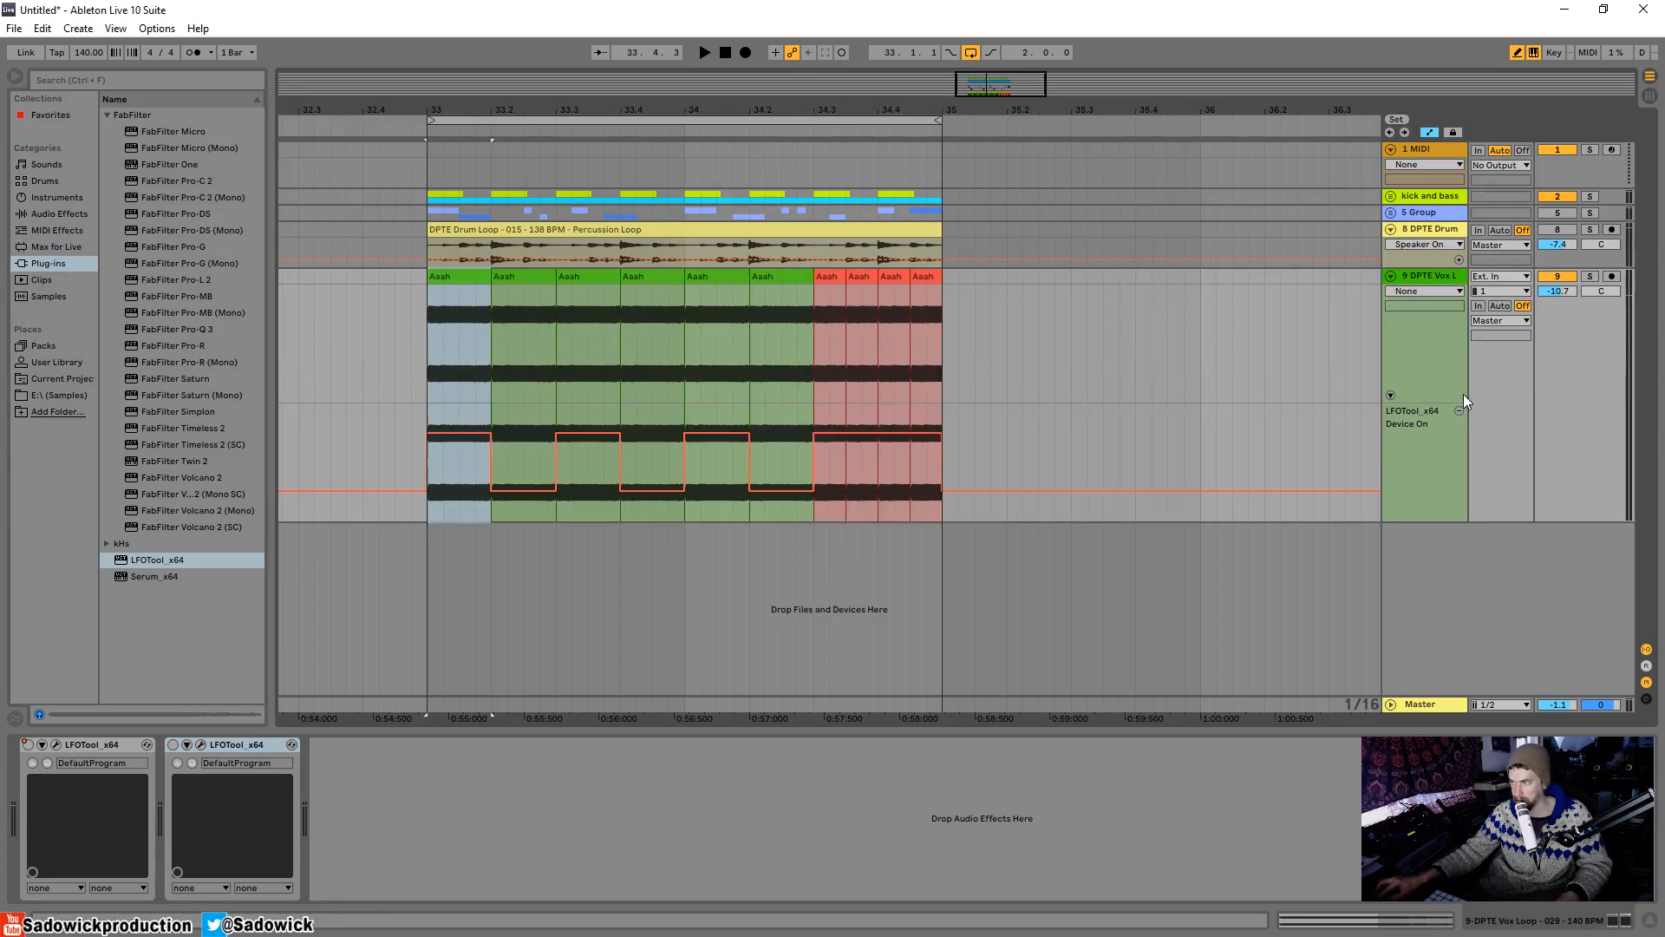
right_click(171, 746)
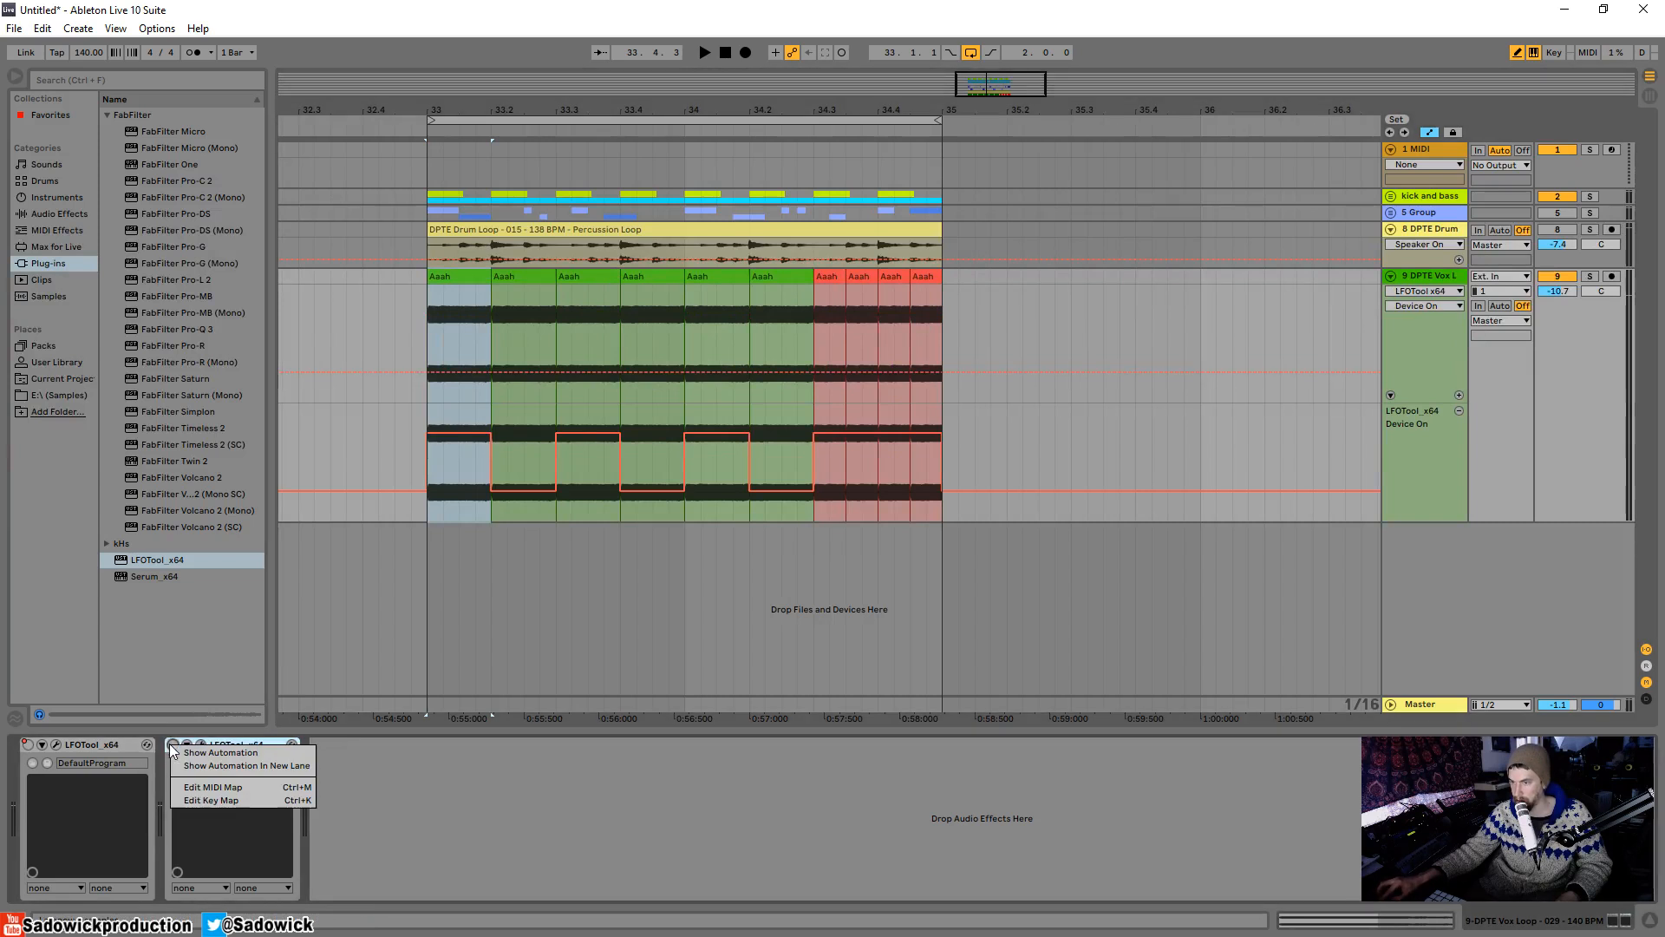
left_click(208, 753)
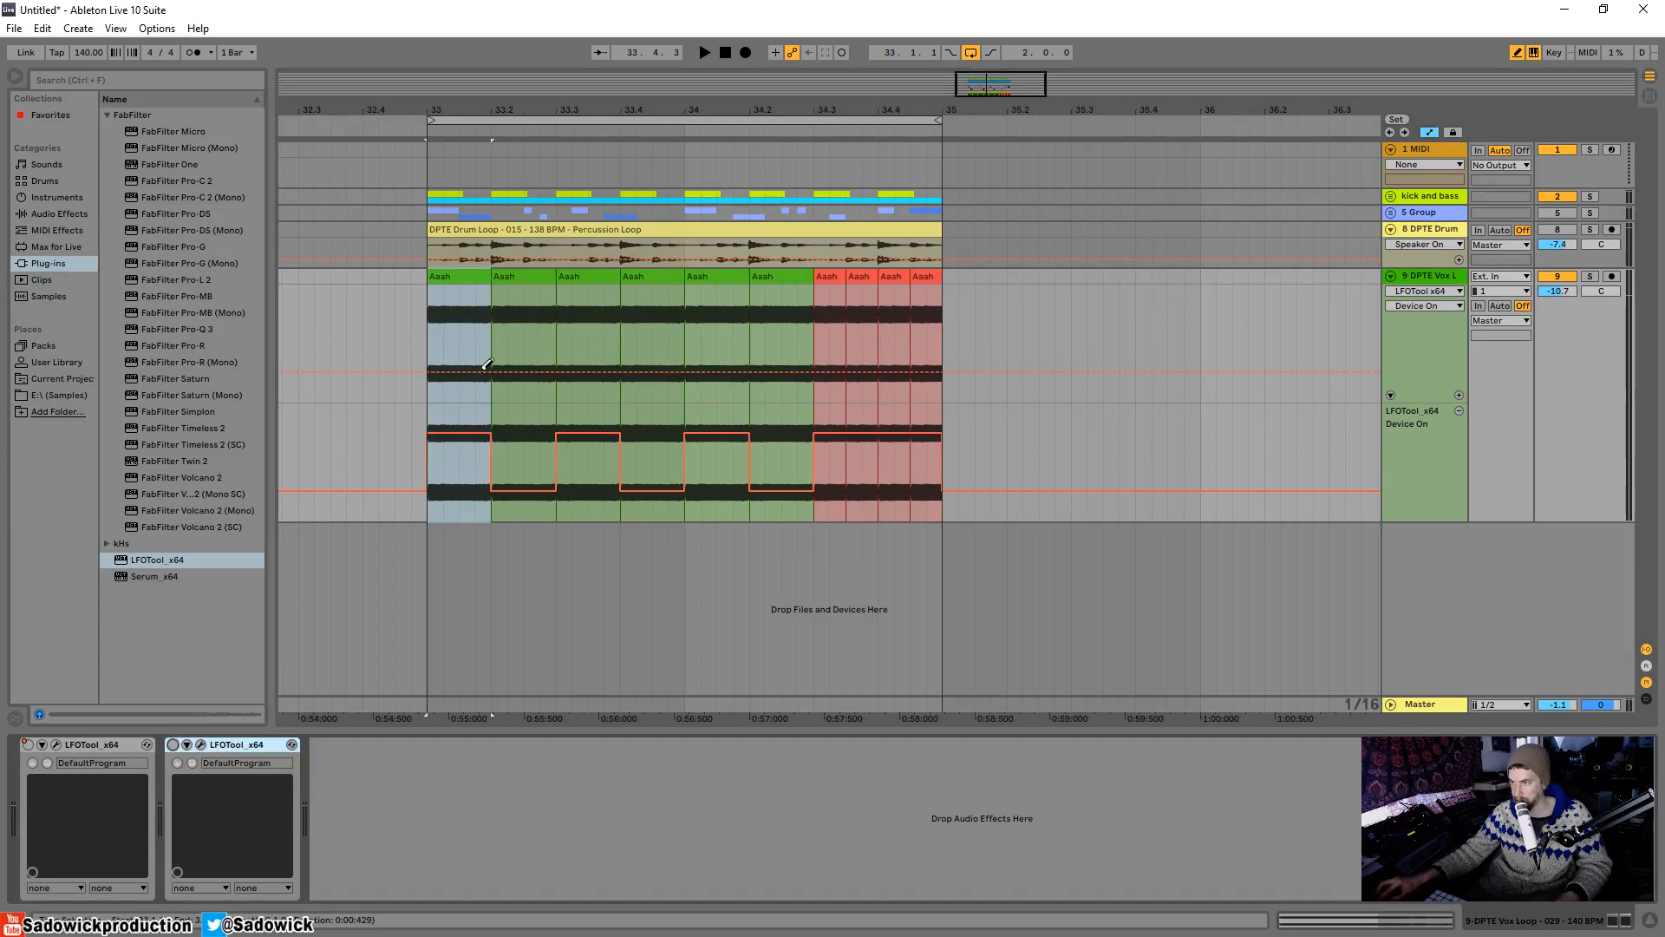
mouse_move(523, 355)
left_mouse_down()
mouse_move(505, 314)
mouse_move(671, 286)
left_mouse_up()
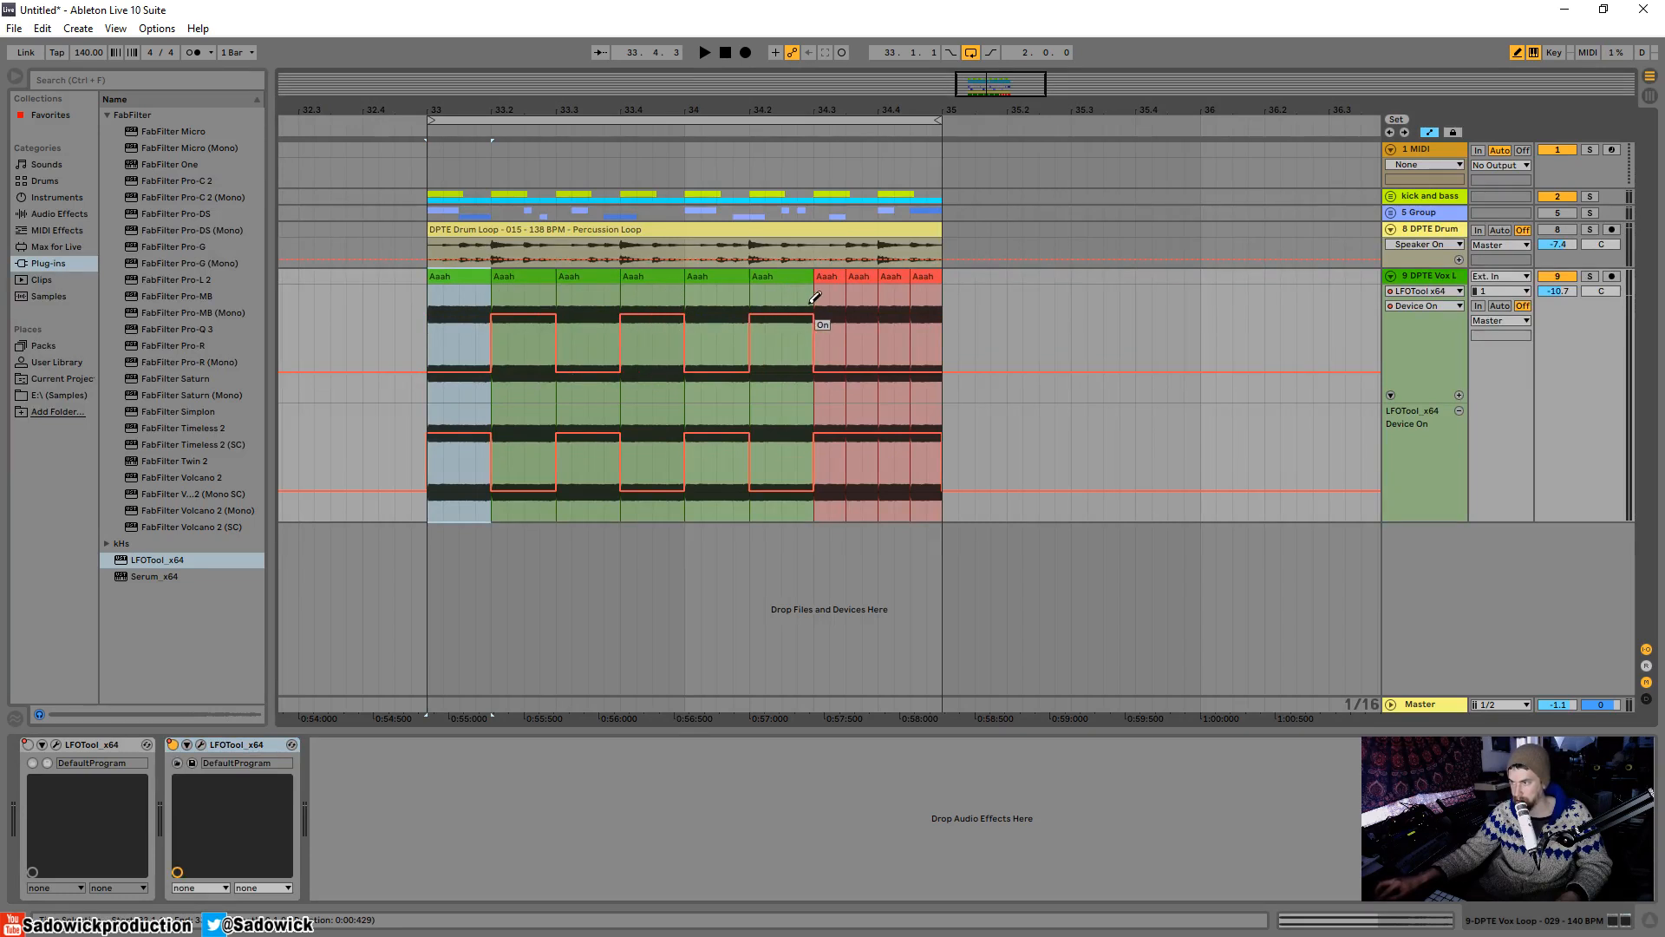
- During playback, open the second LFOTool, remove the gate pulse on step 3 and raise a pulse on step 12
key("space")
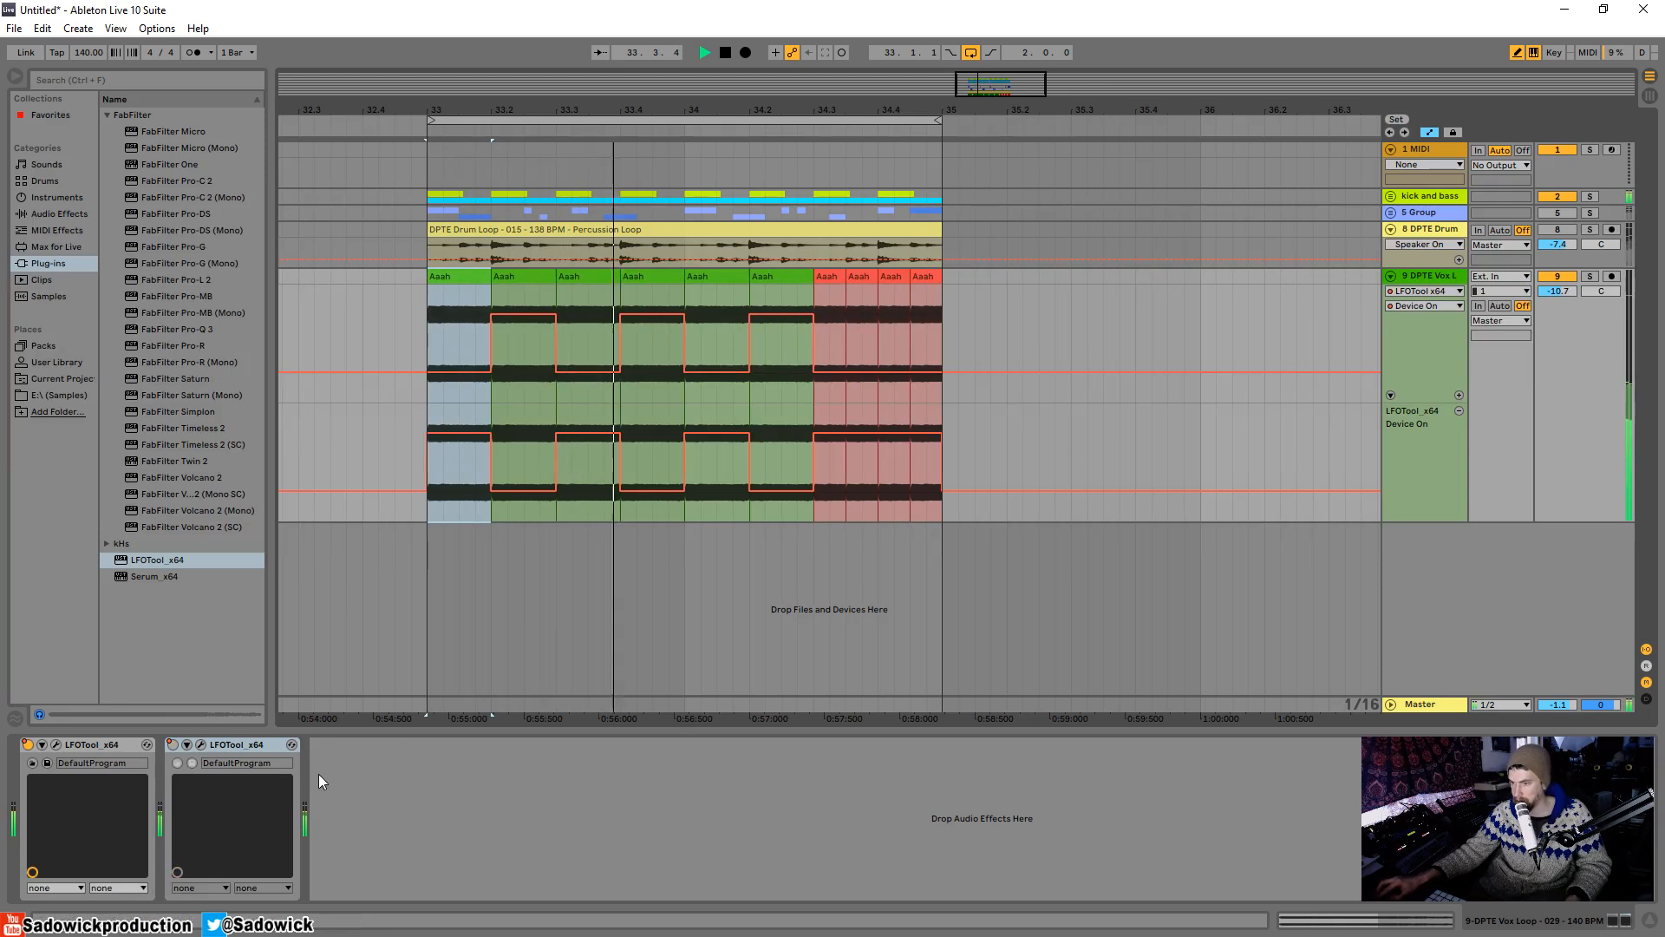
left_click(200, 745)
left_click_drag(479, 379, 471, 683)
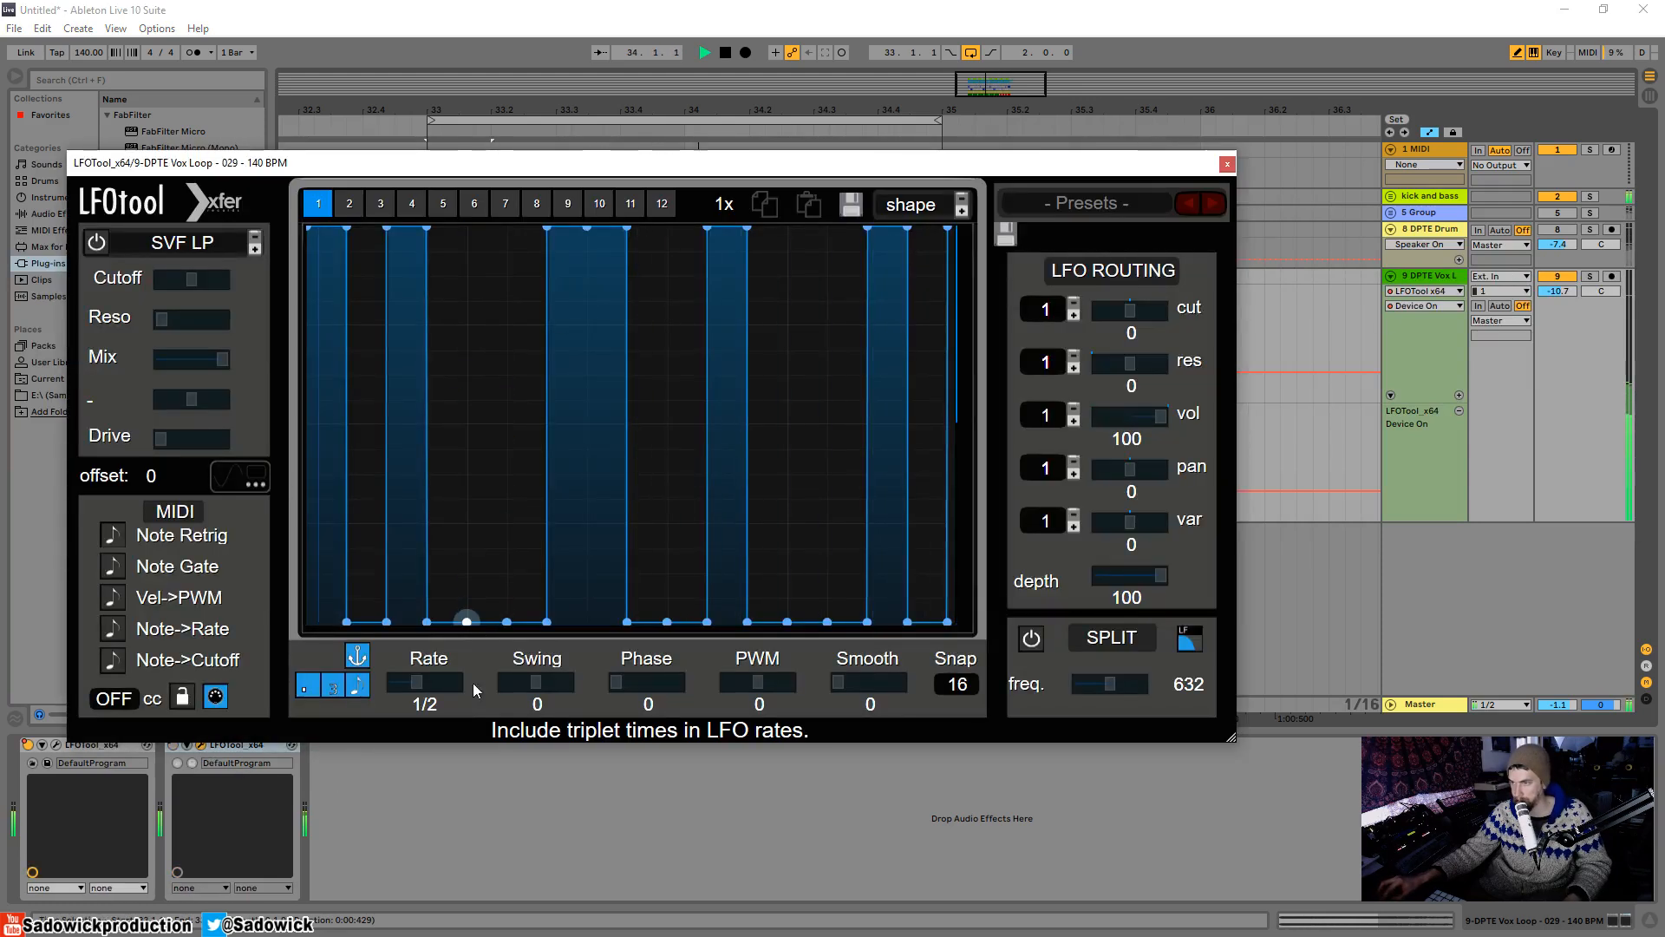
left_click_drag(446, 595, 387, 624)
mouse_move(729, 337)
left_mouse_down()
mouse_move(701, 632)
mouse_move(777, 217)
left_mouse_up()
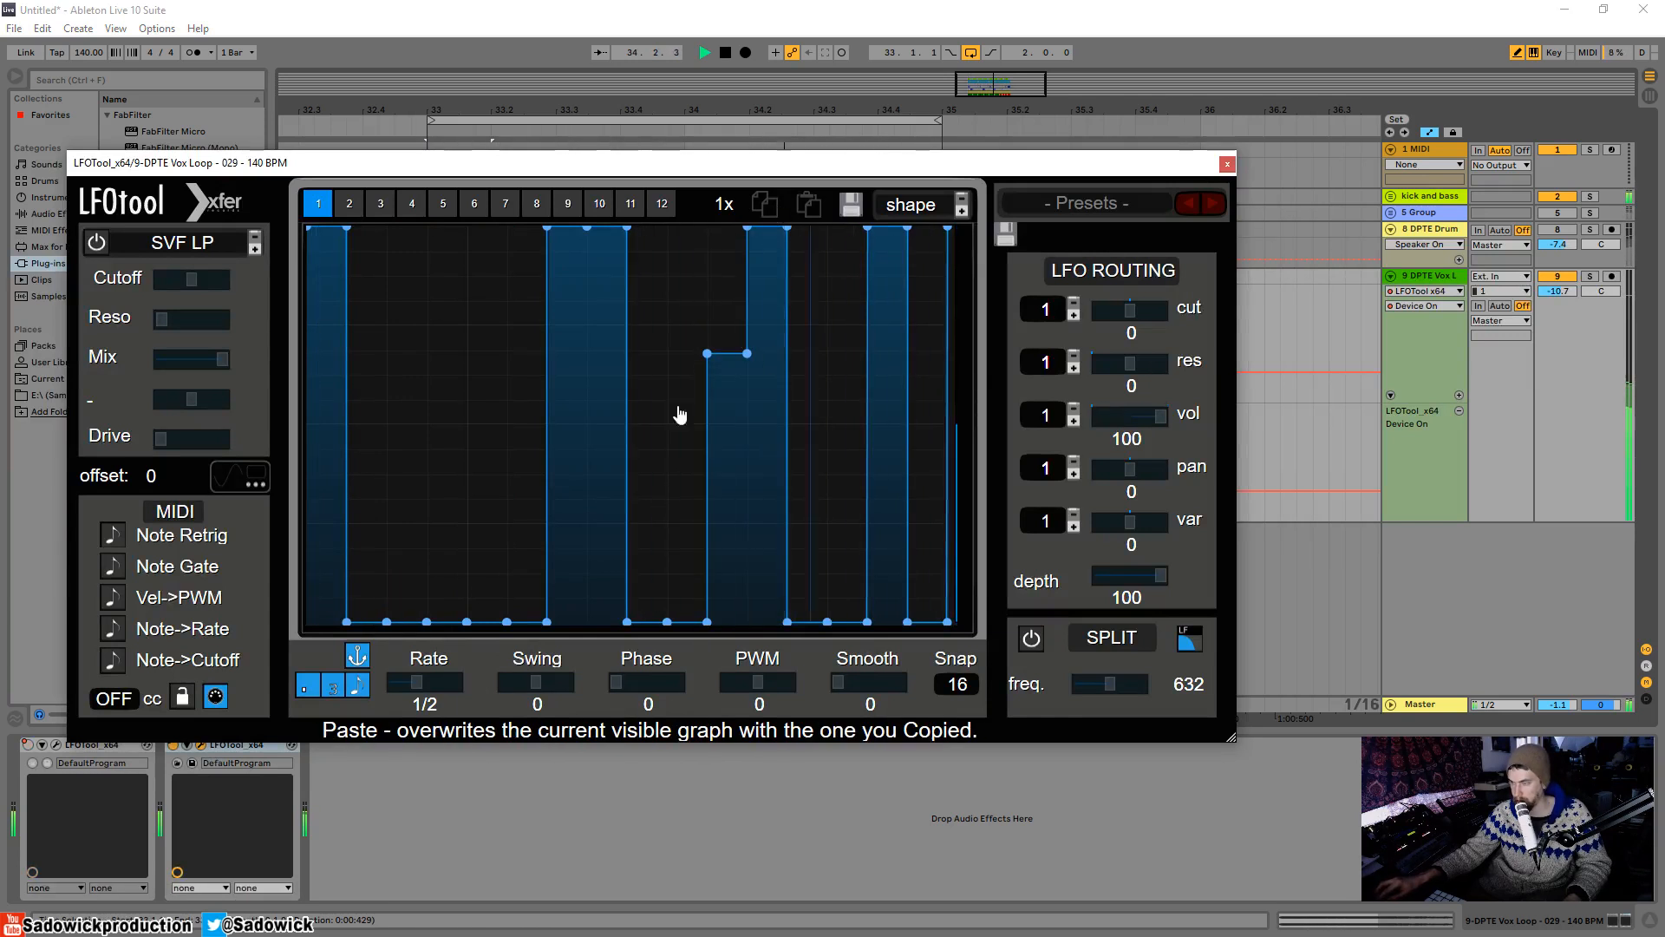
- Rework the second half of the second LFOTool's gate graph into single-step pulses on steps 11, 13 and 15
left_click_drag(744, 395, 725, 744)
left_click_drag(838, 598, 857, 205)
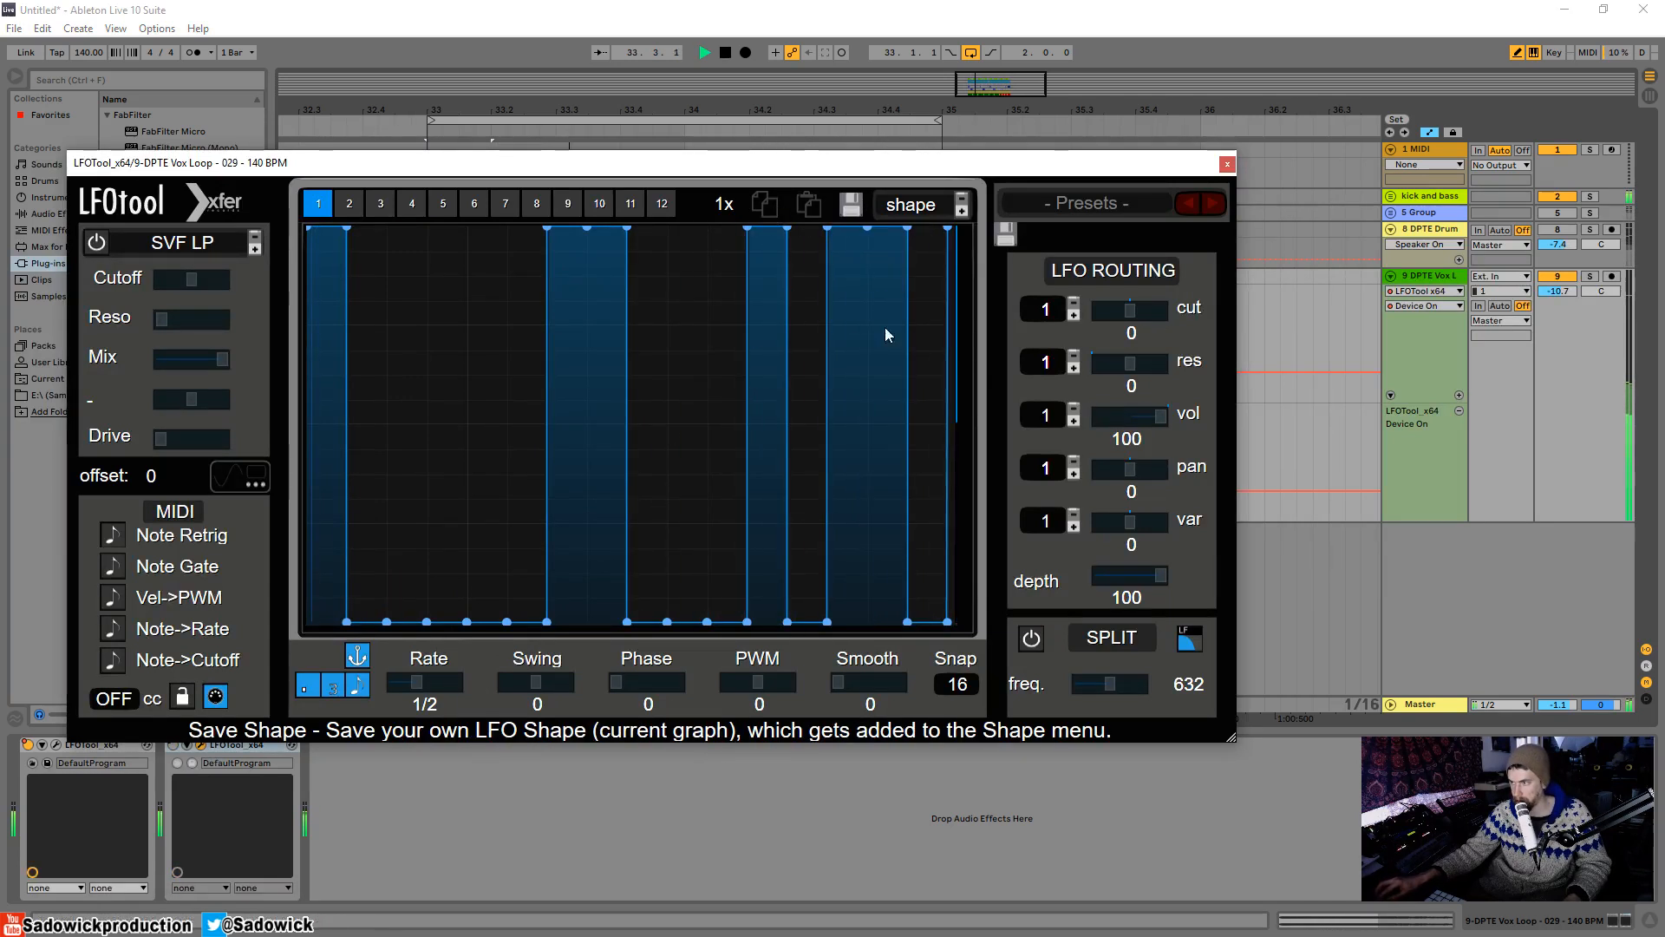
left_click_drag(885, 335, 871, 832)
mouse_move(739, 299)
left_mouse_down()
mouse_move(735, 177)
mouse_move(778, 304)
mouse_move(756, 765)
left_mouse_up()
mouse_move(847, 268)
left_mouse_down()
mouse_move(848, 211)
mouse_move(809, 649)
mouse_move(819, 217)
mouse_move(831, 607)
left_mouse_up()
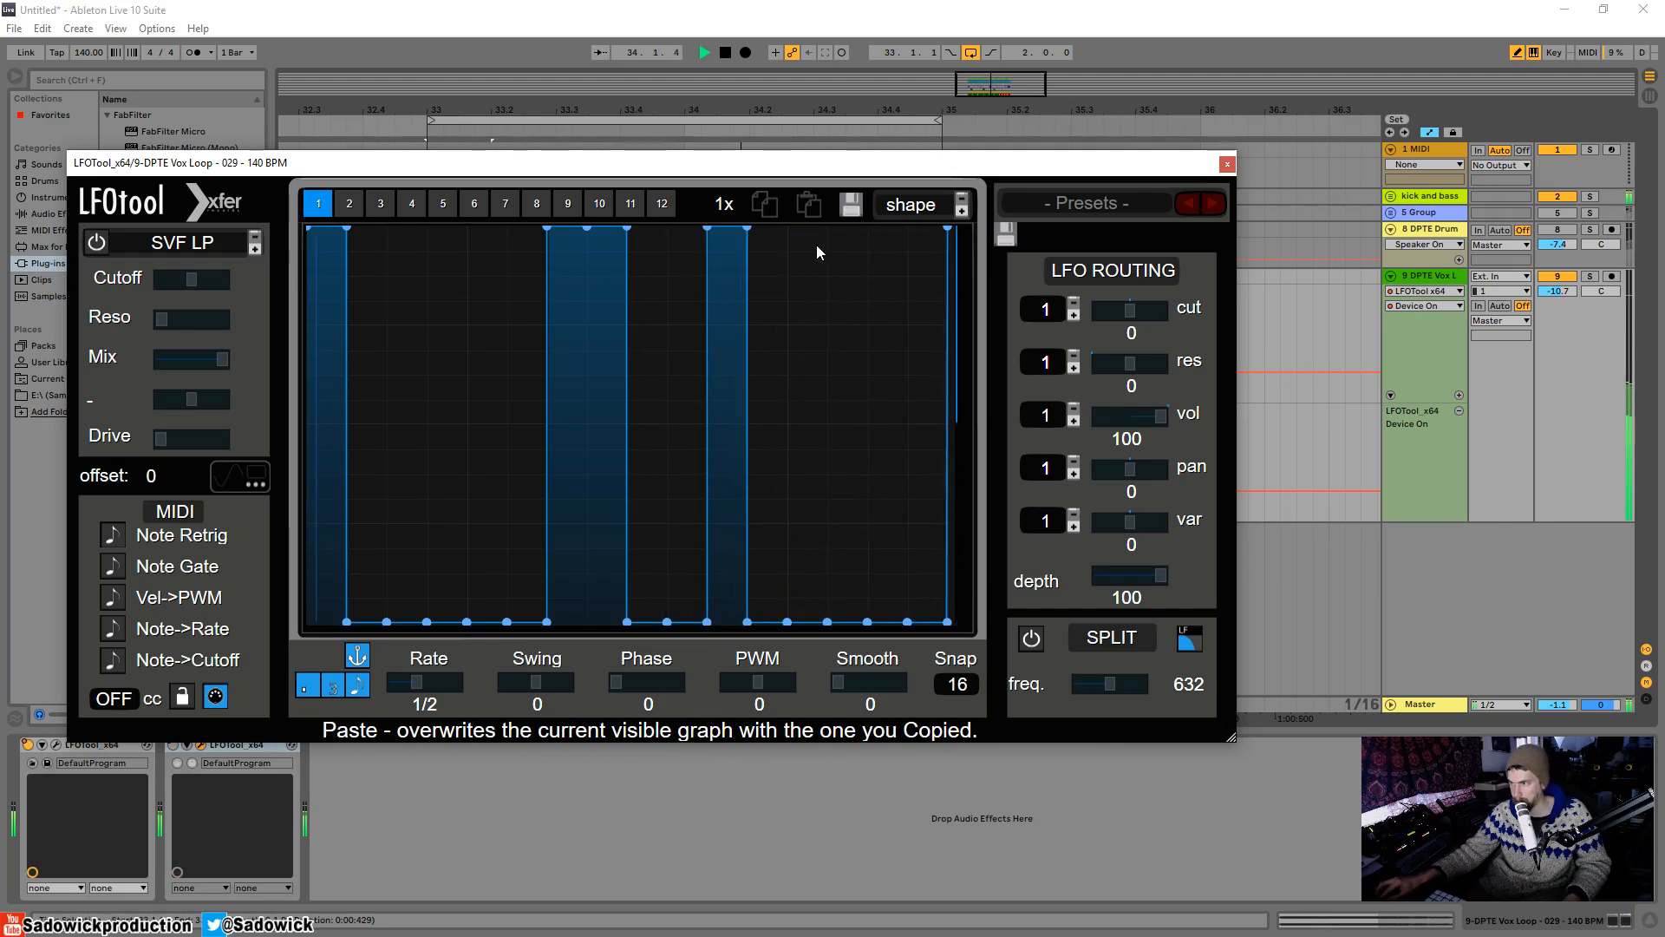
left_click_drag(816, 245, 813, 215)
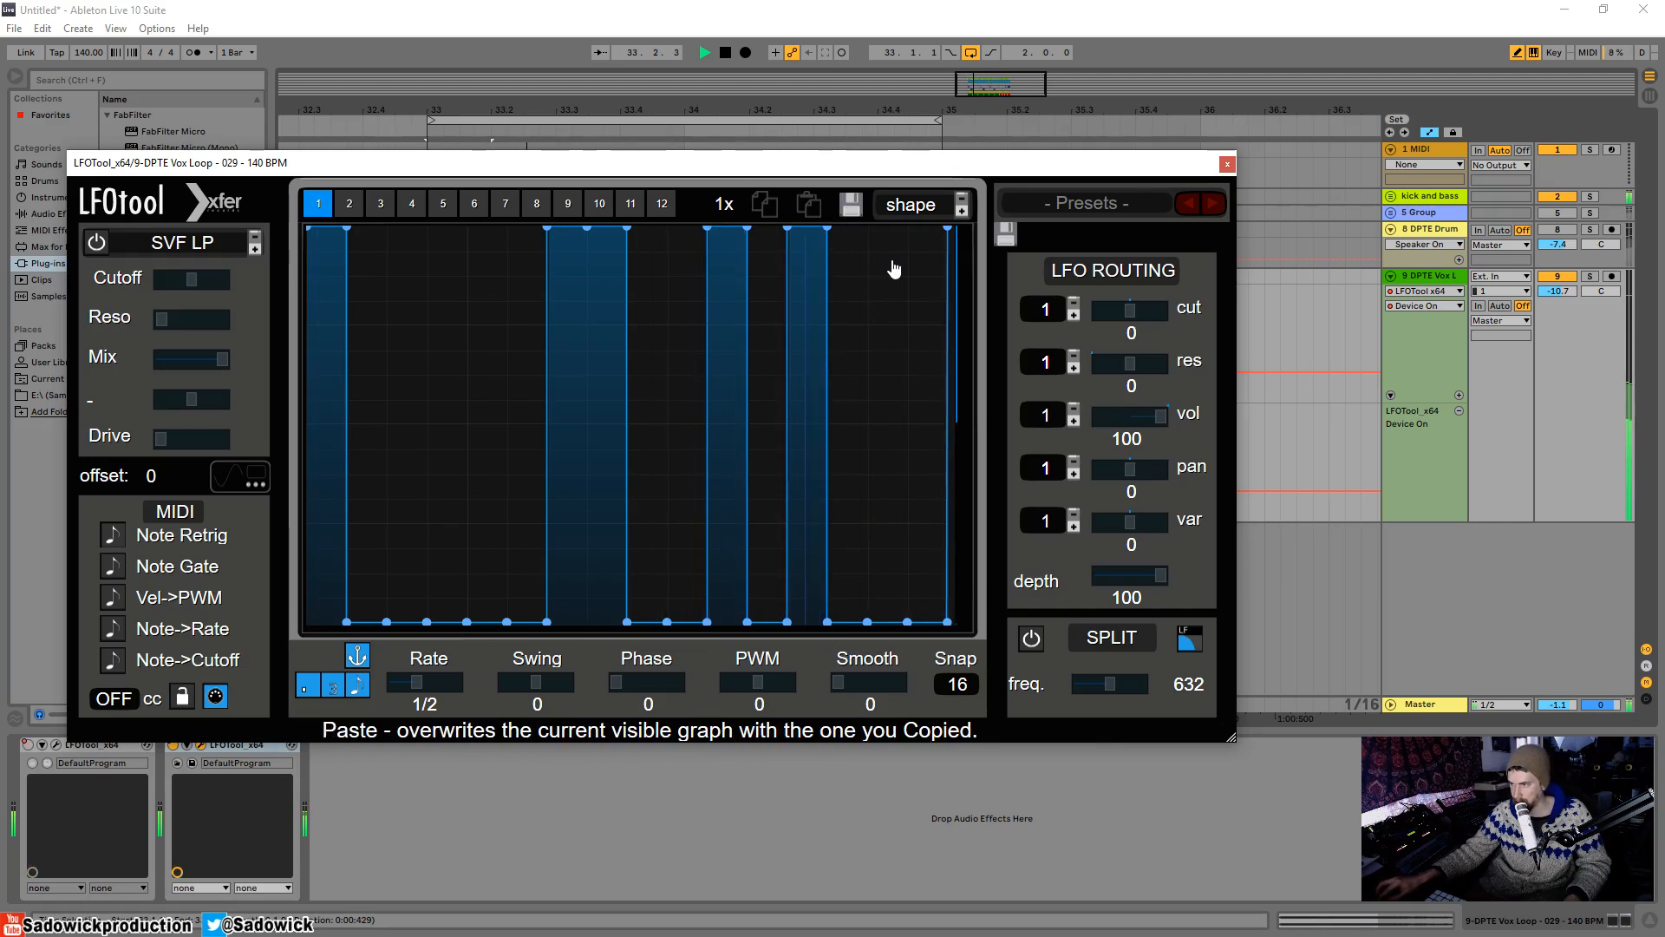
left_click_drag(895, 270, 911, 230)
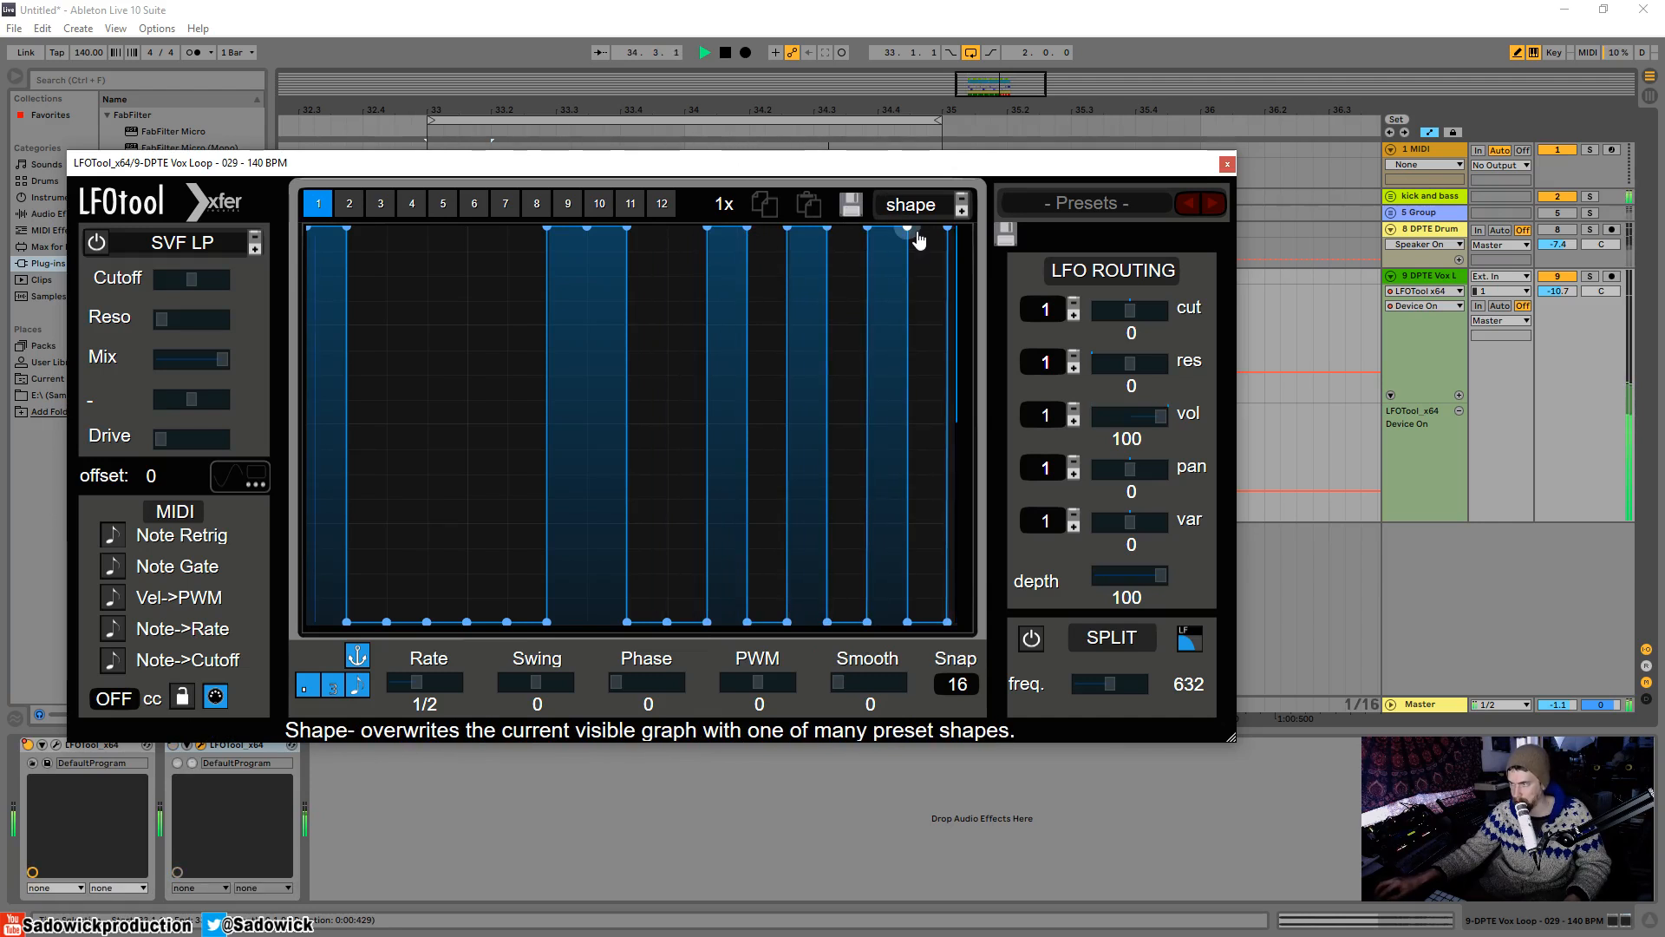
- Close LFOTool, keep the first device on and the second off across the first three clips, and audition the loop
left_click(1226, 164)
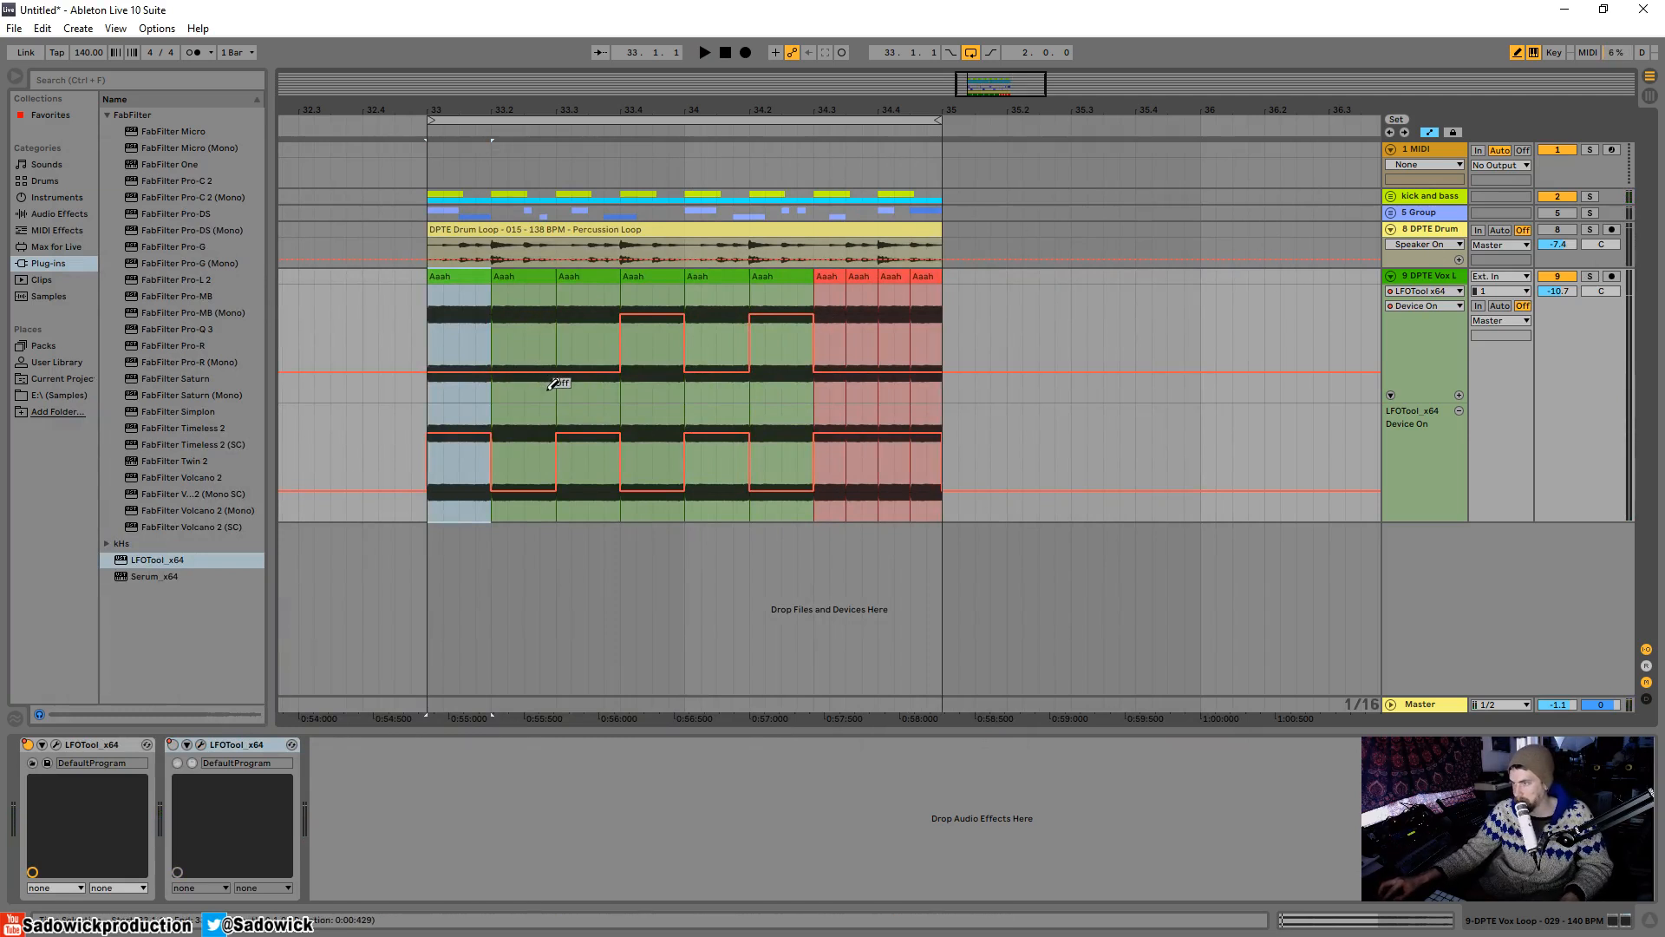
key("space")
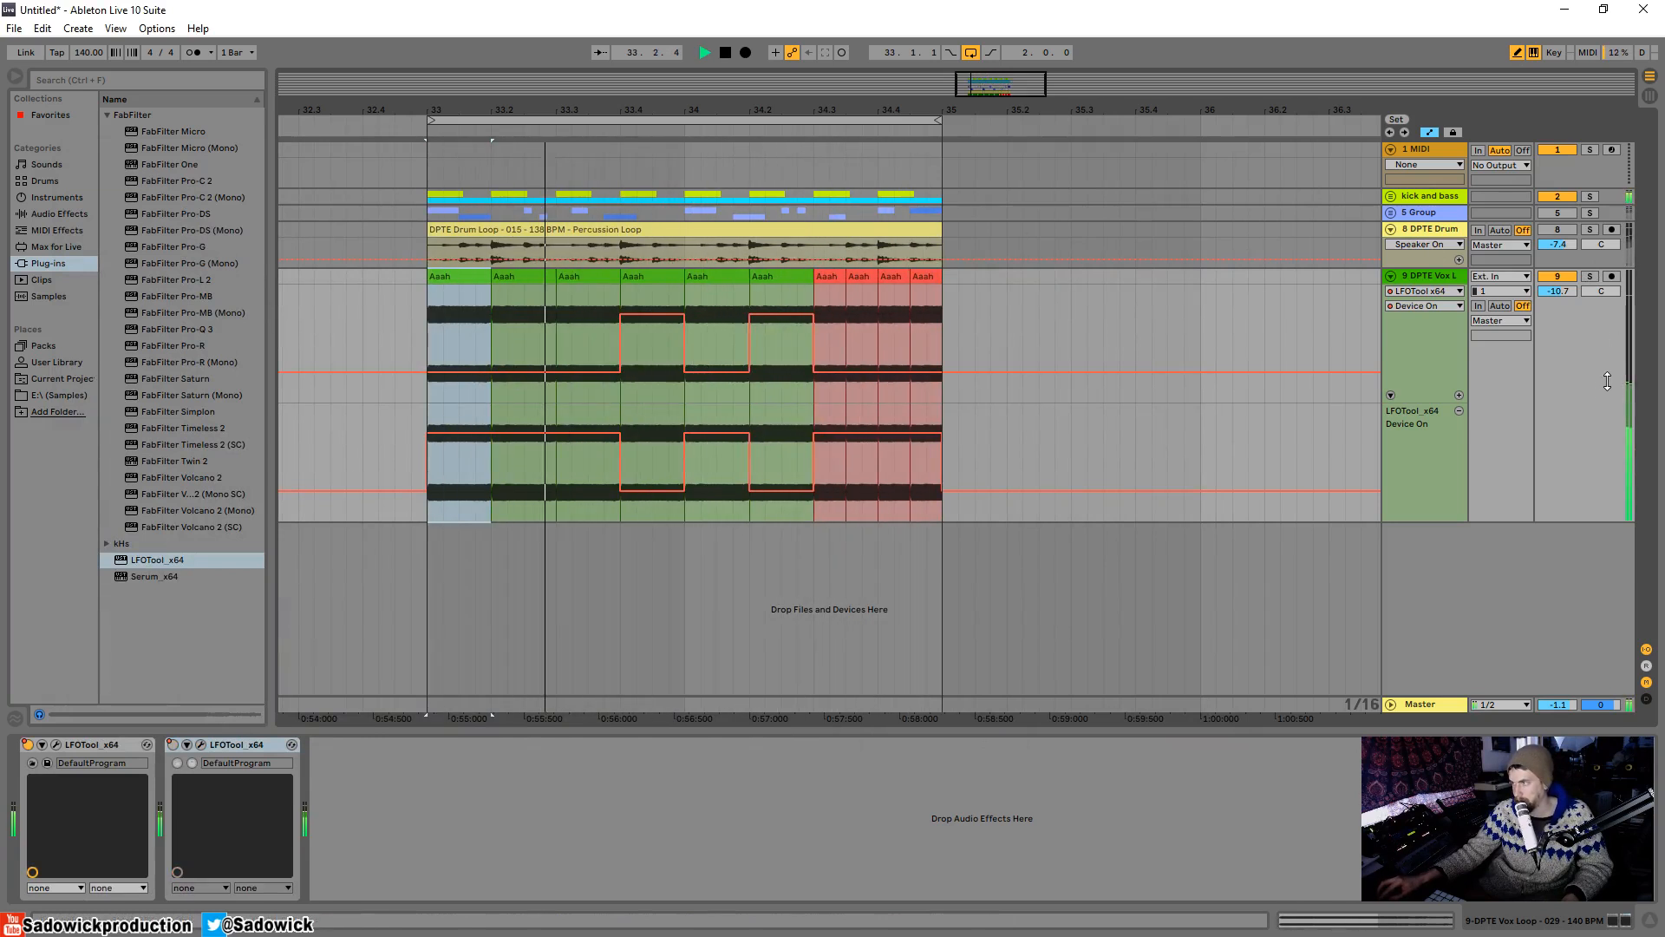
key("space")
scroll(1579, 338, "down", 4)
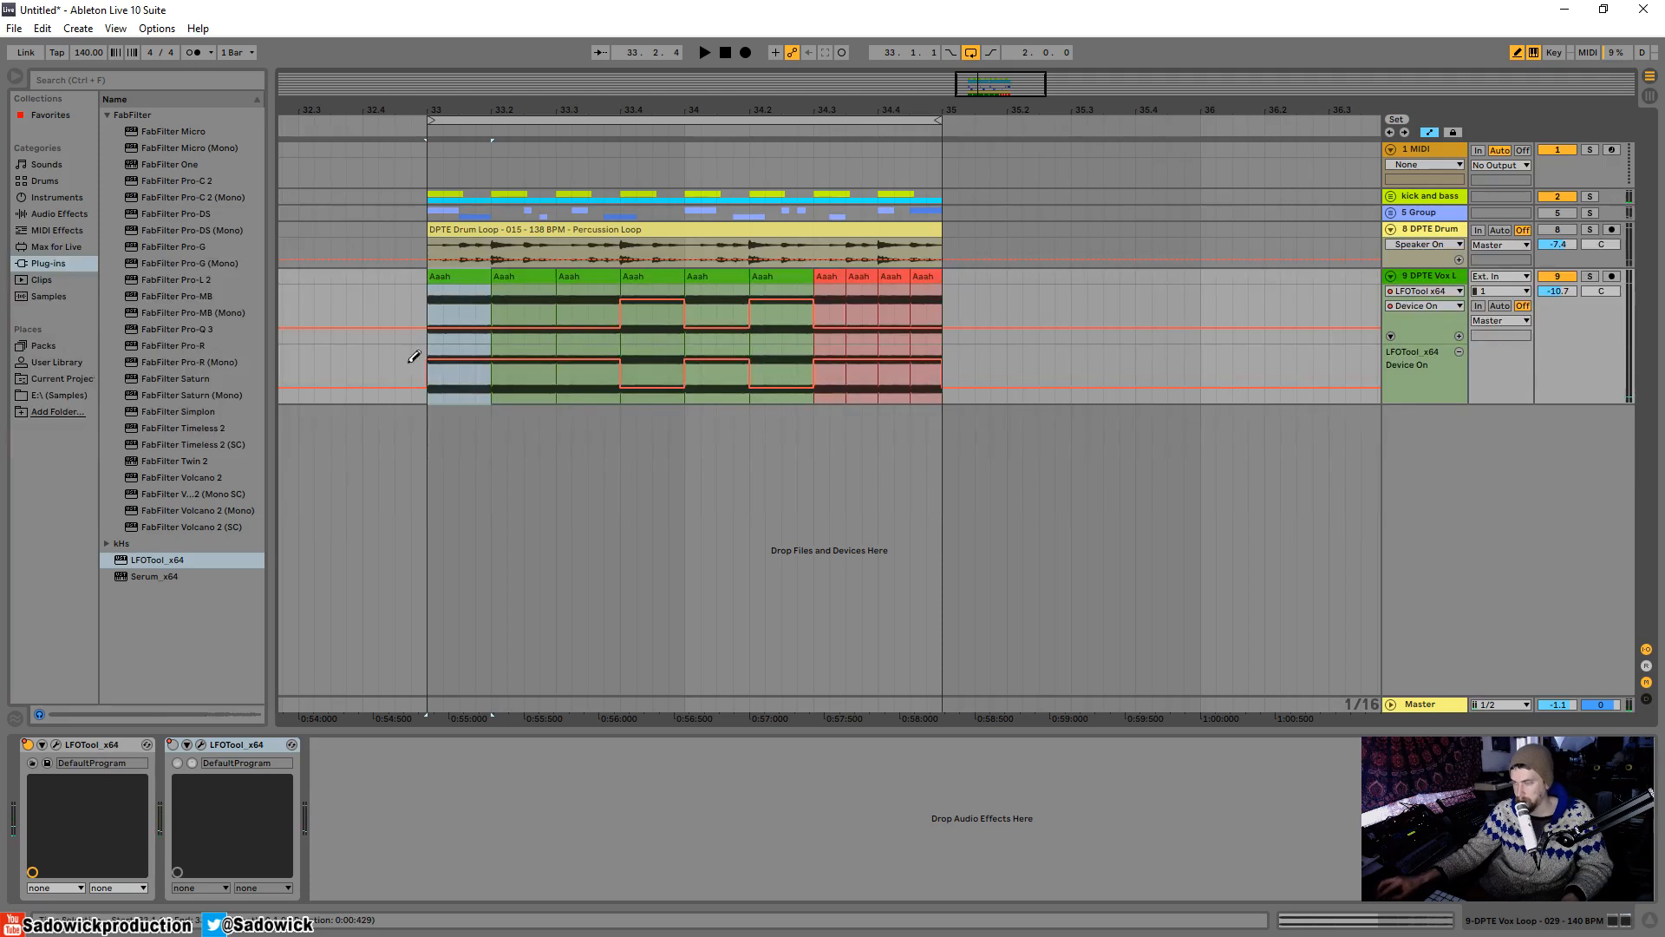